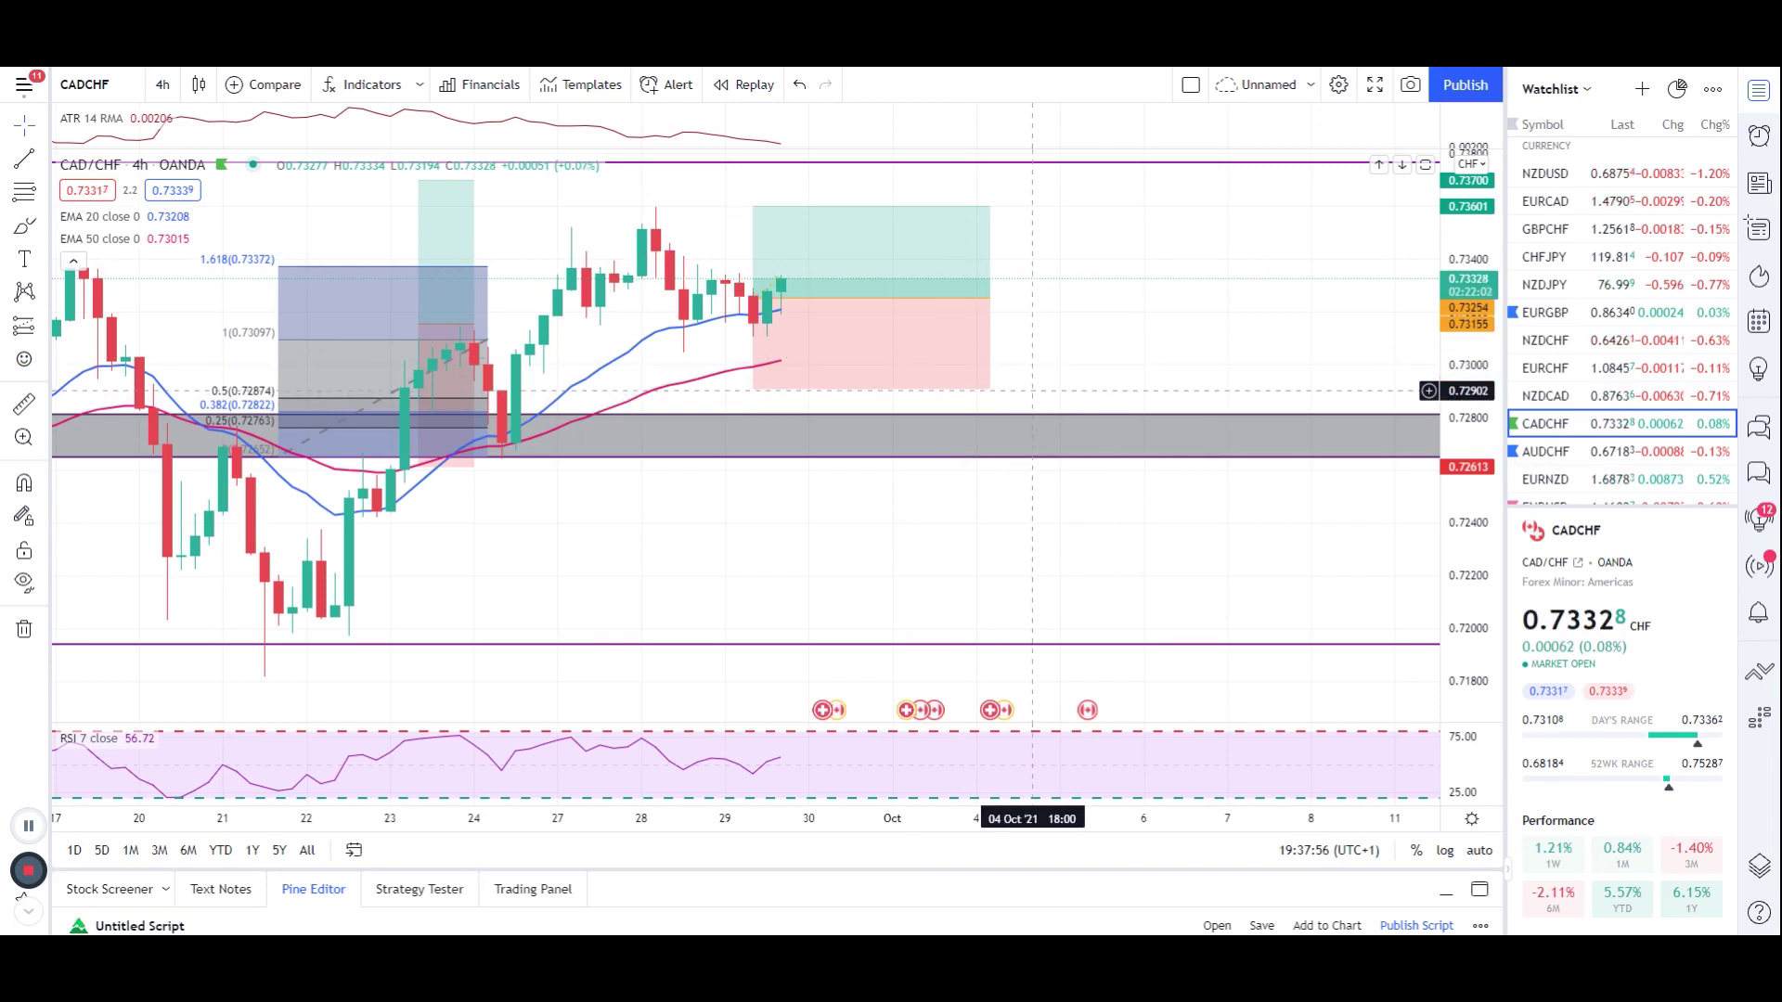
- Load the NATURALGAS 4h chart from the watchlist, frame the recent candles, and sketch a mark beside them
scroll(1585, 425, "down", 2)
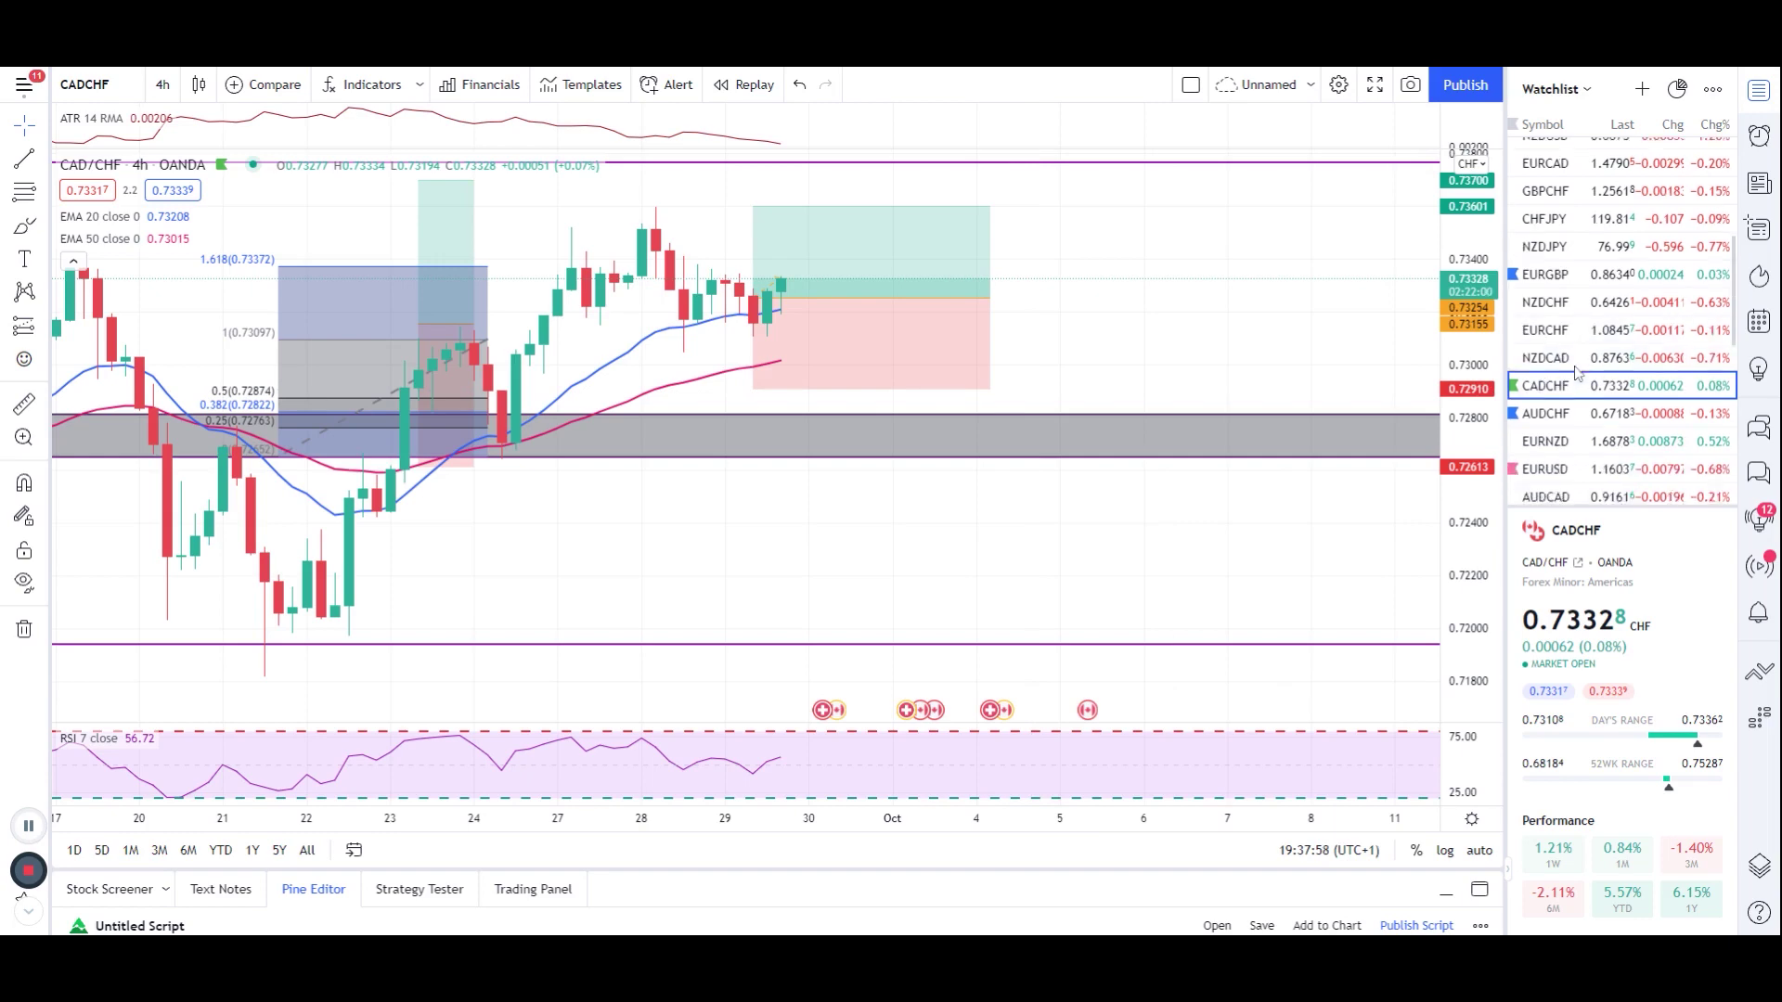
scroll(1584, 425, "down", 5)
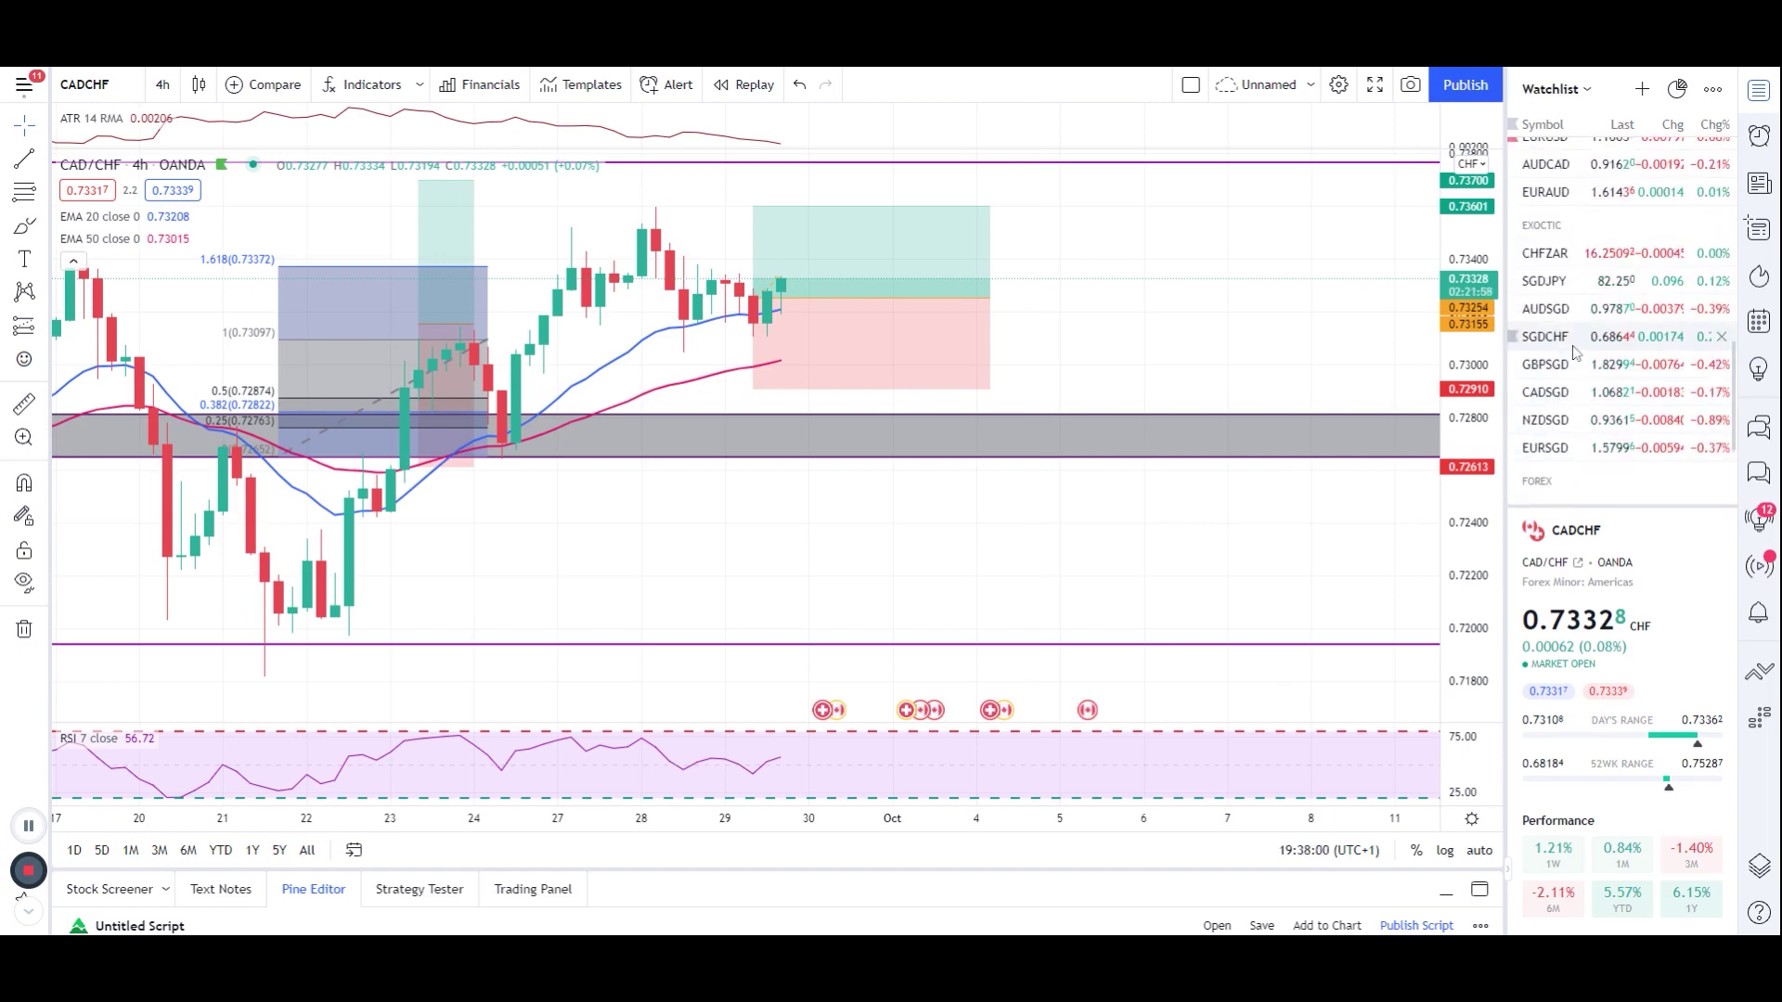
left_click(1549, 373)
scroll(1450, 547, "up", 2)
scroll(919, 464, "up", 3)
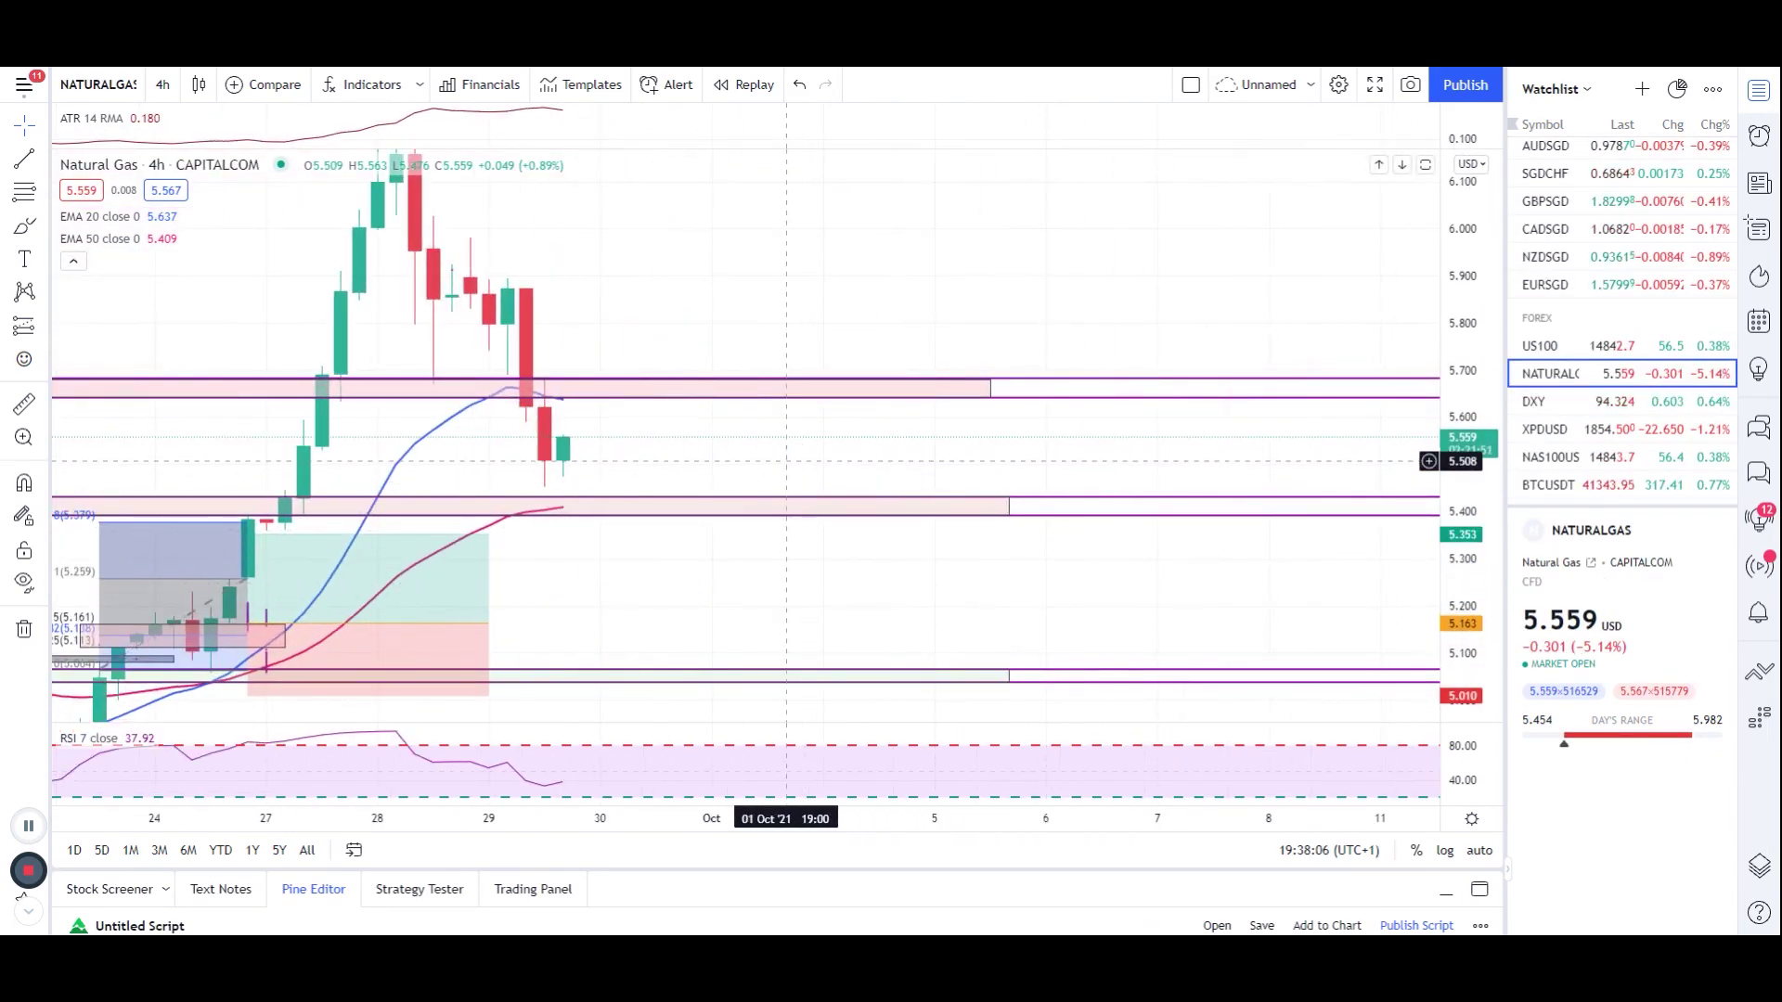
scroll(861, 467, "down", 1)
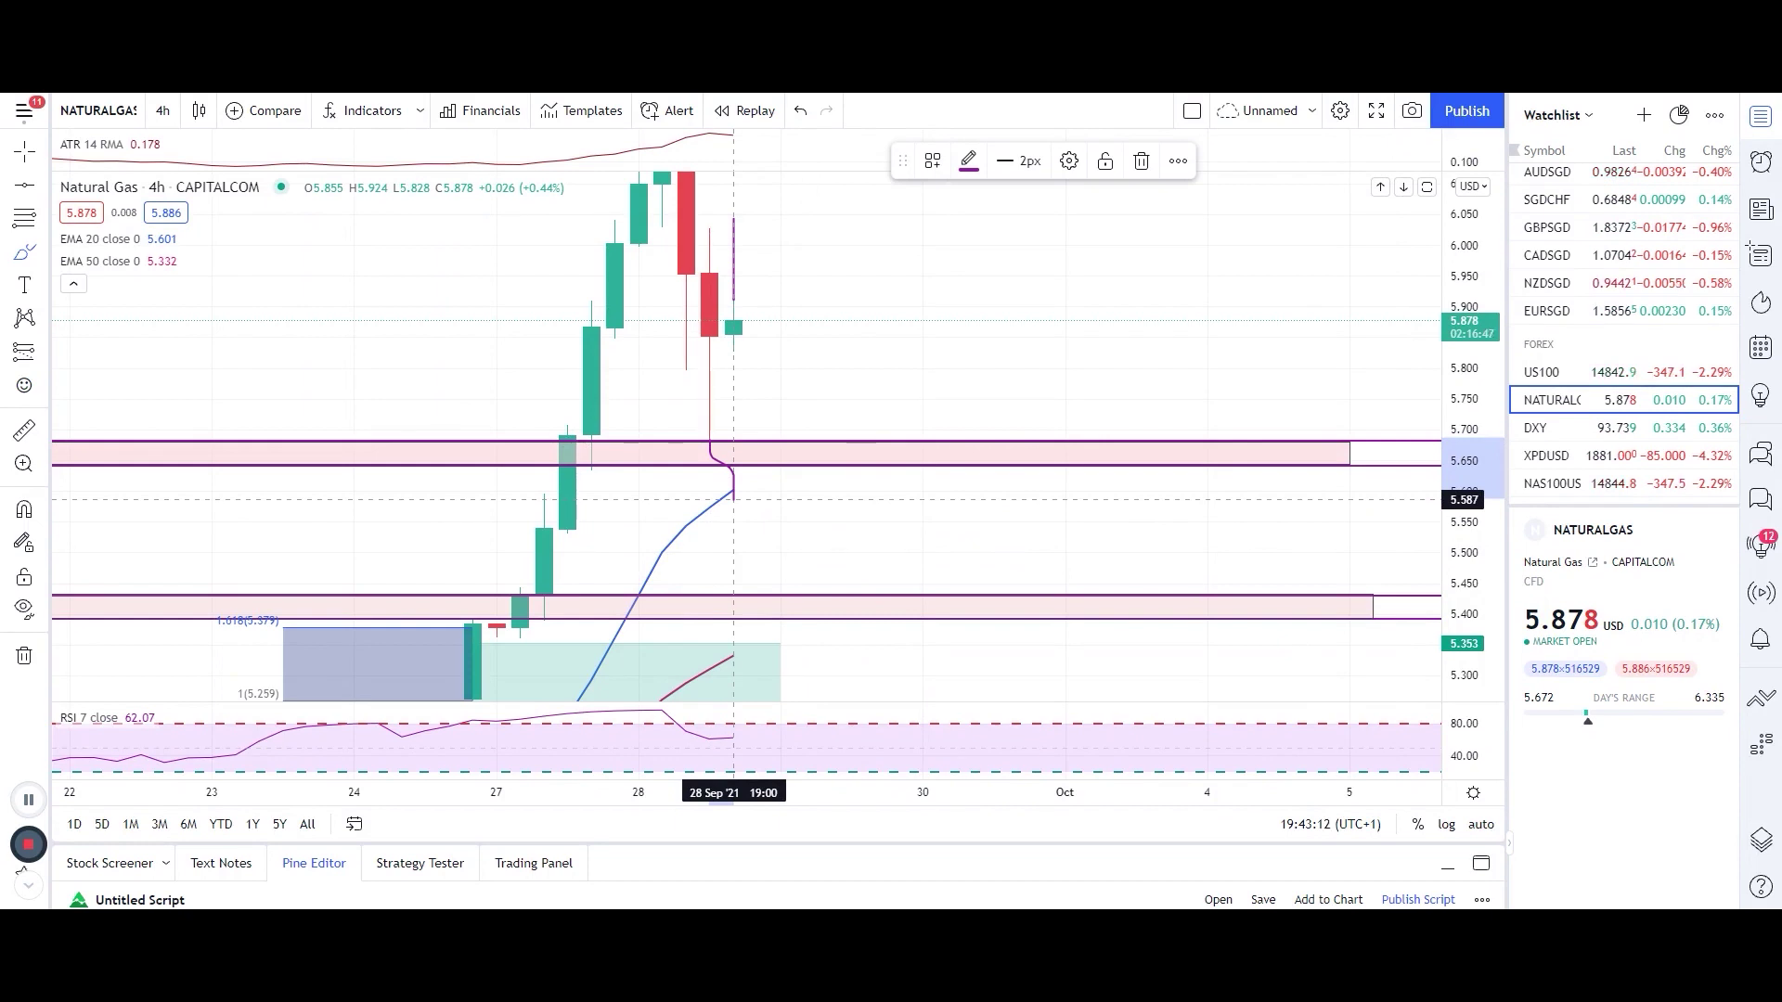
mouse_move(733, 500)
left_mouse_down()
mouse_move(758, 456)
mouse_move(757, 513)
left_mouse_up()
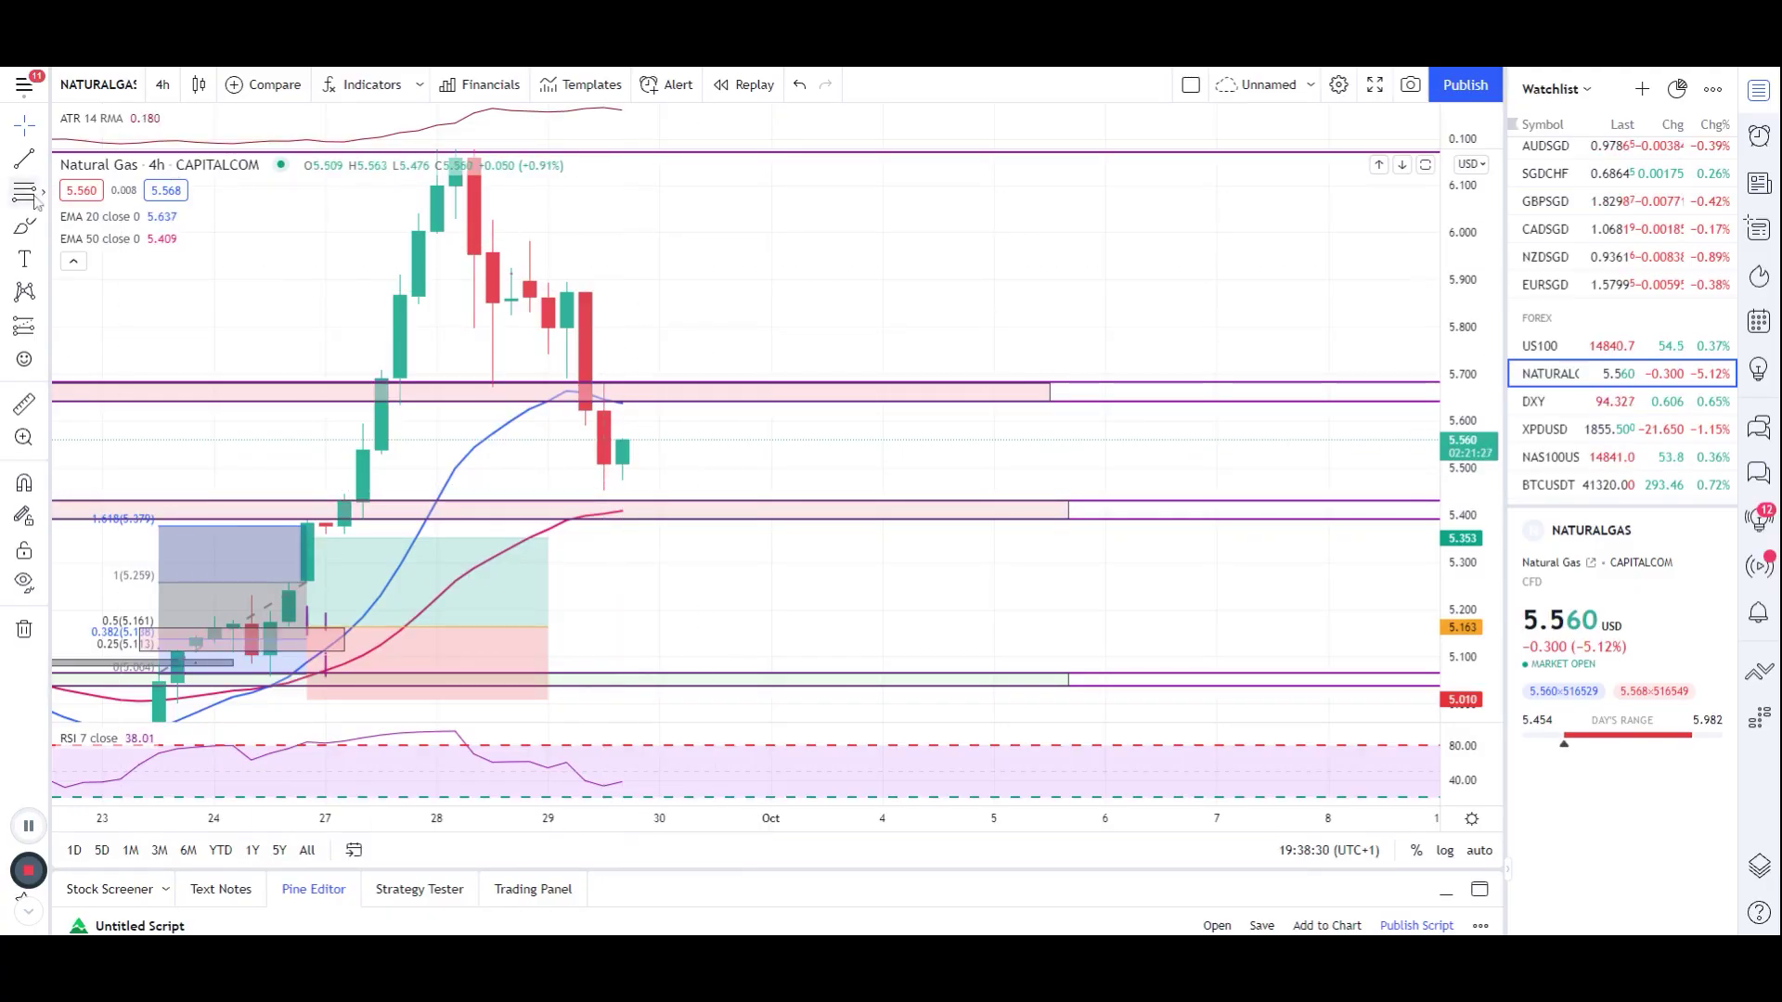
- Draw the first trend-line leg from the latest candle up to the 5.67 resistance zone
left_click(26, 160)
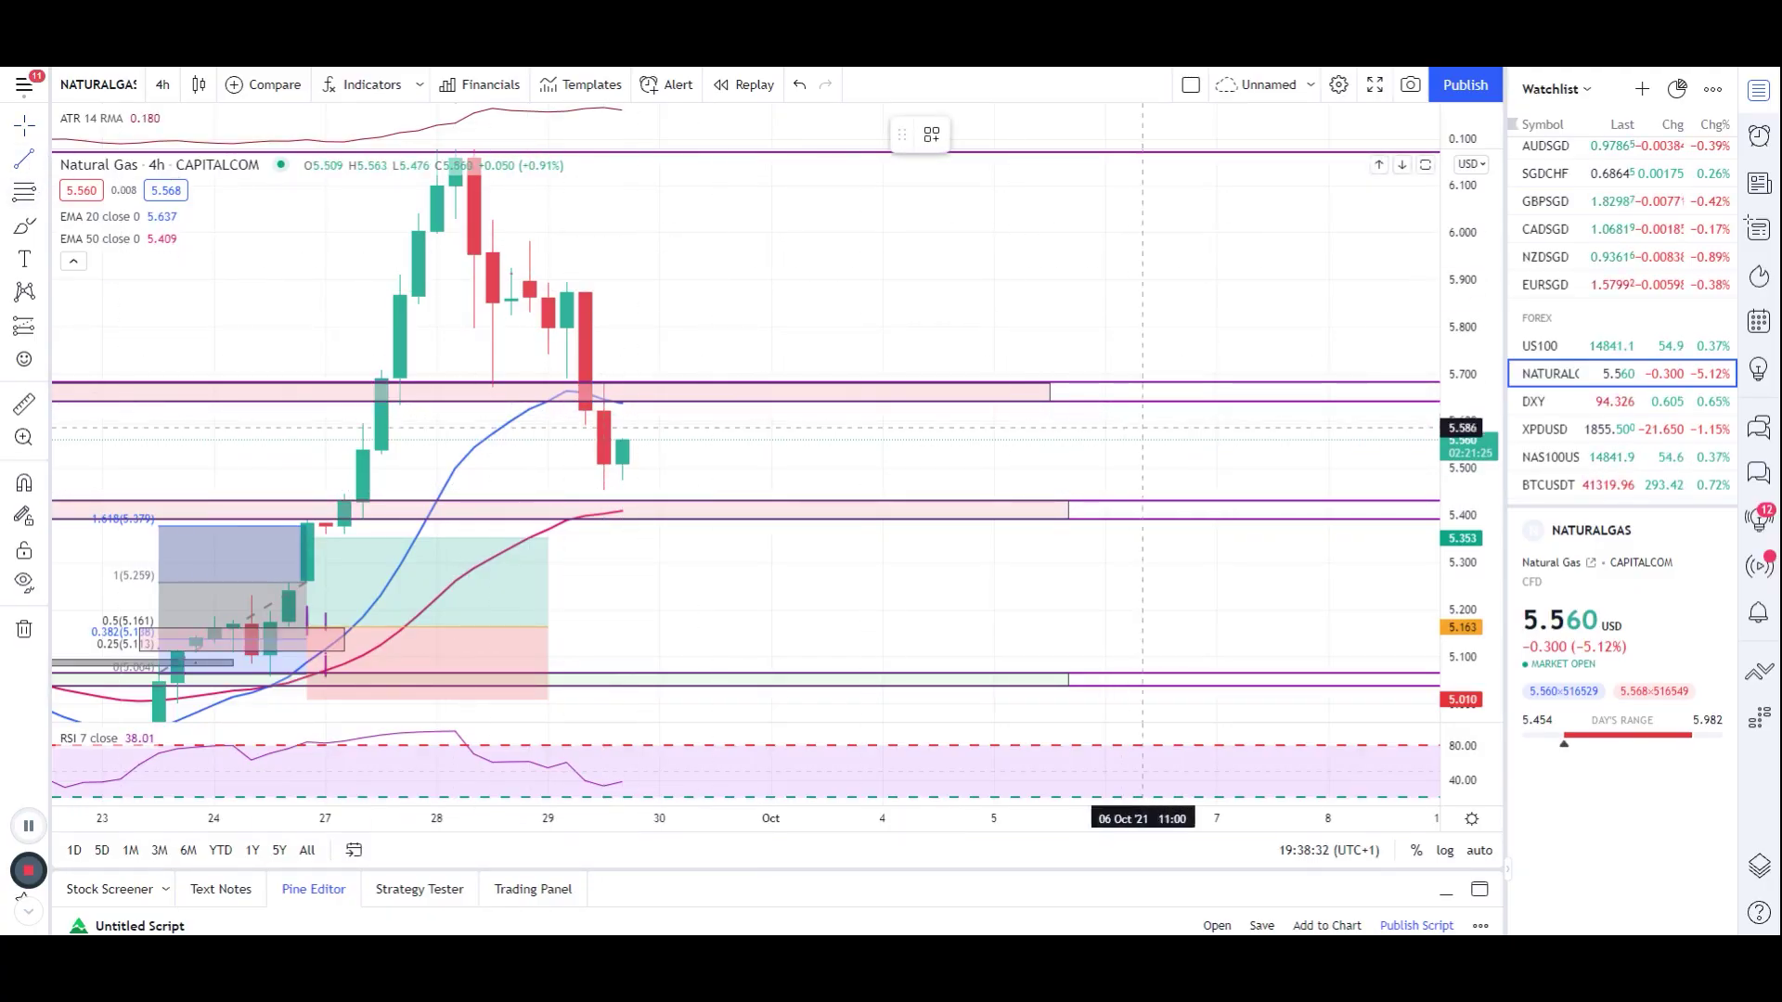
scroll(1475, 581, "down", 4)
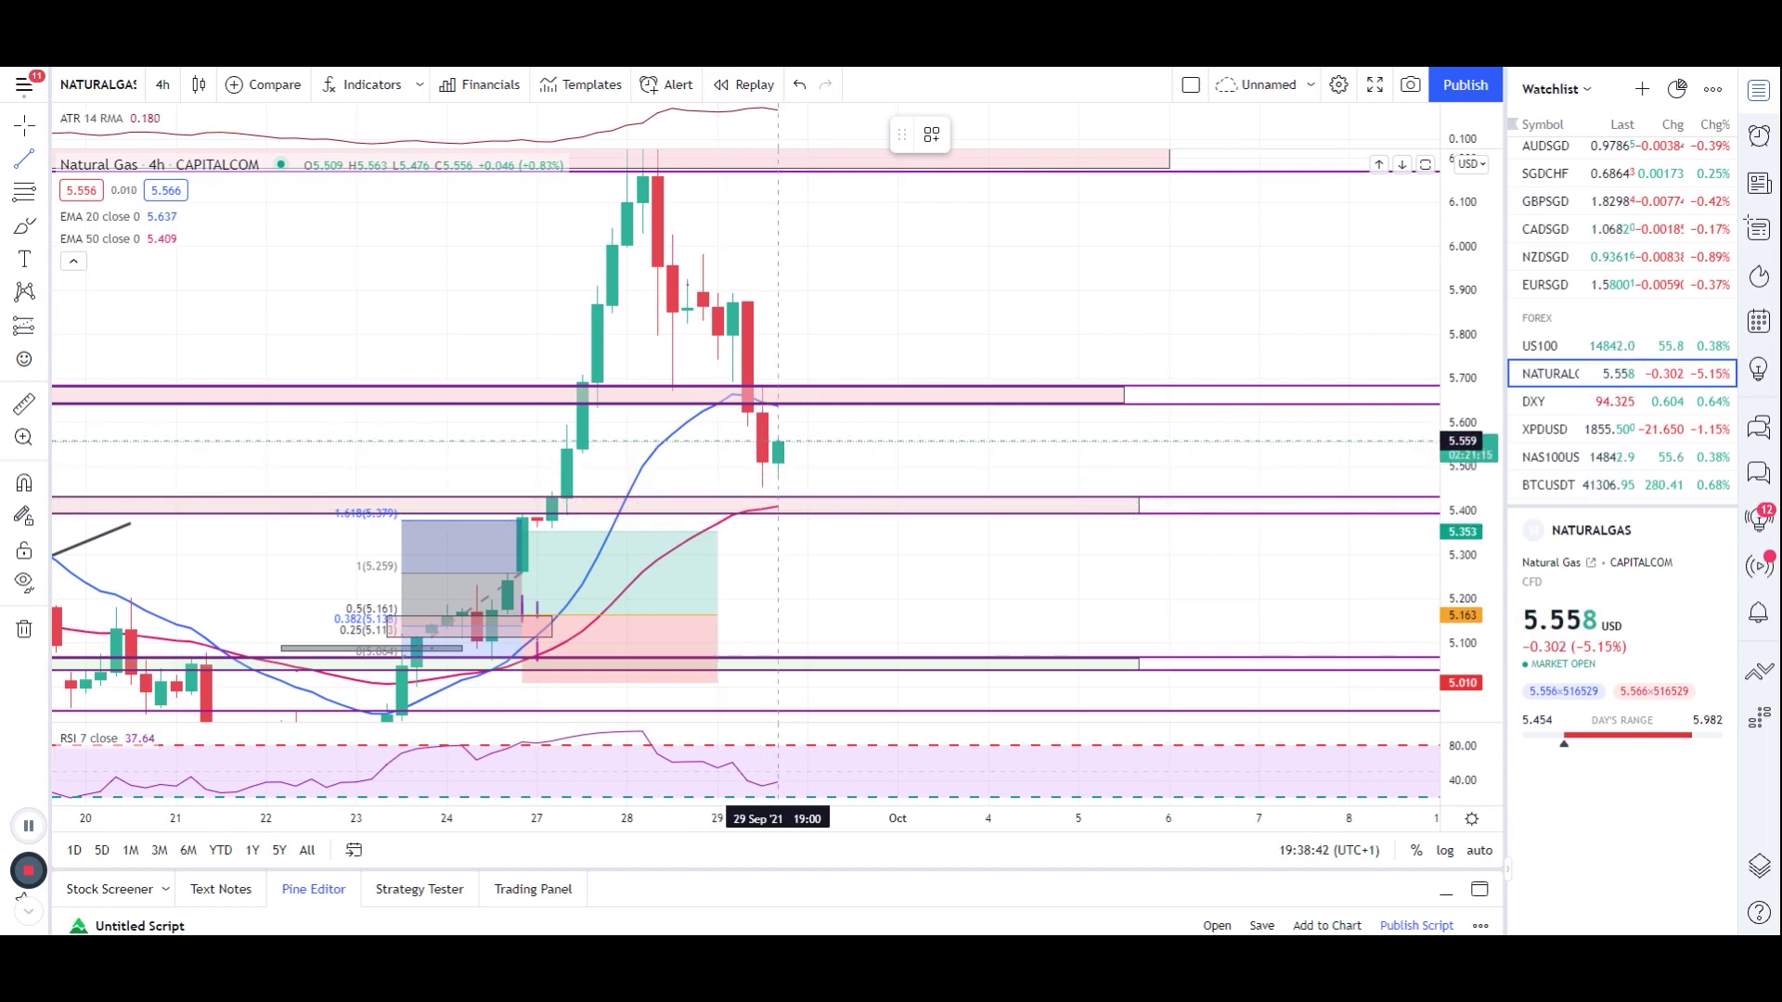
left_click(778, 441)
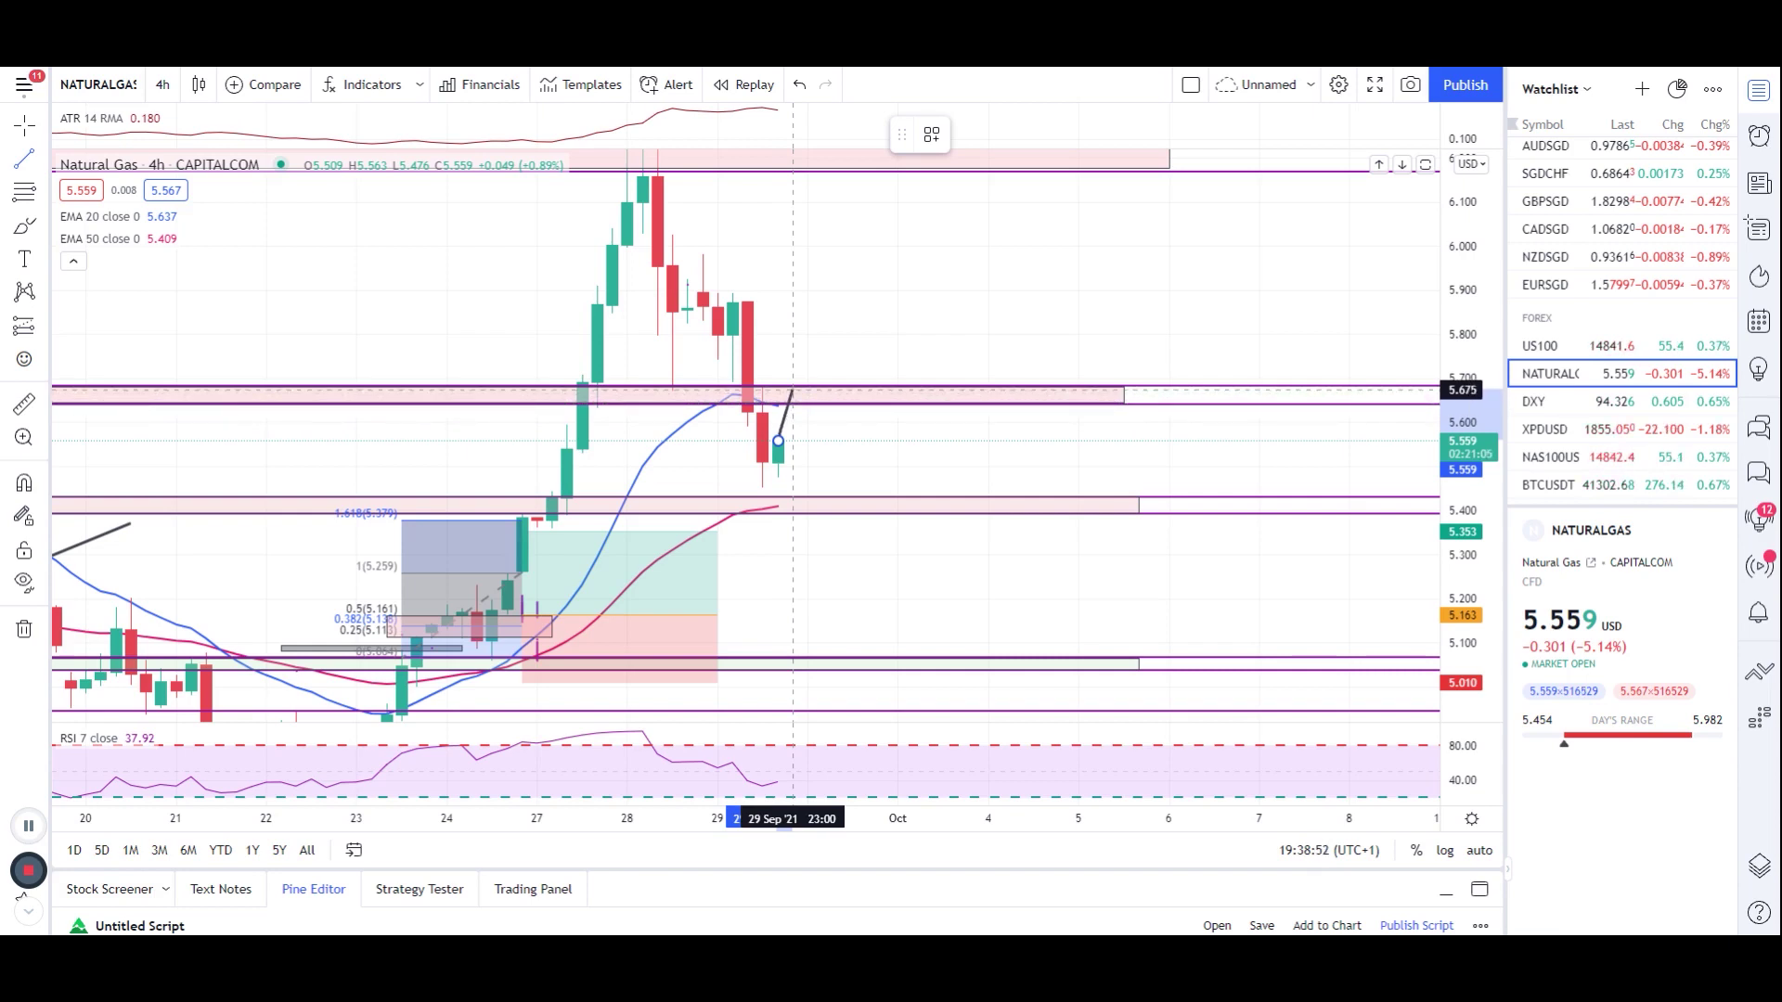
left_click(792, 390)
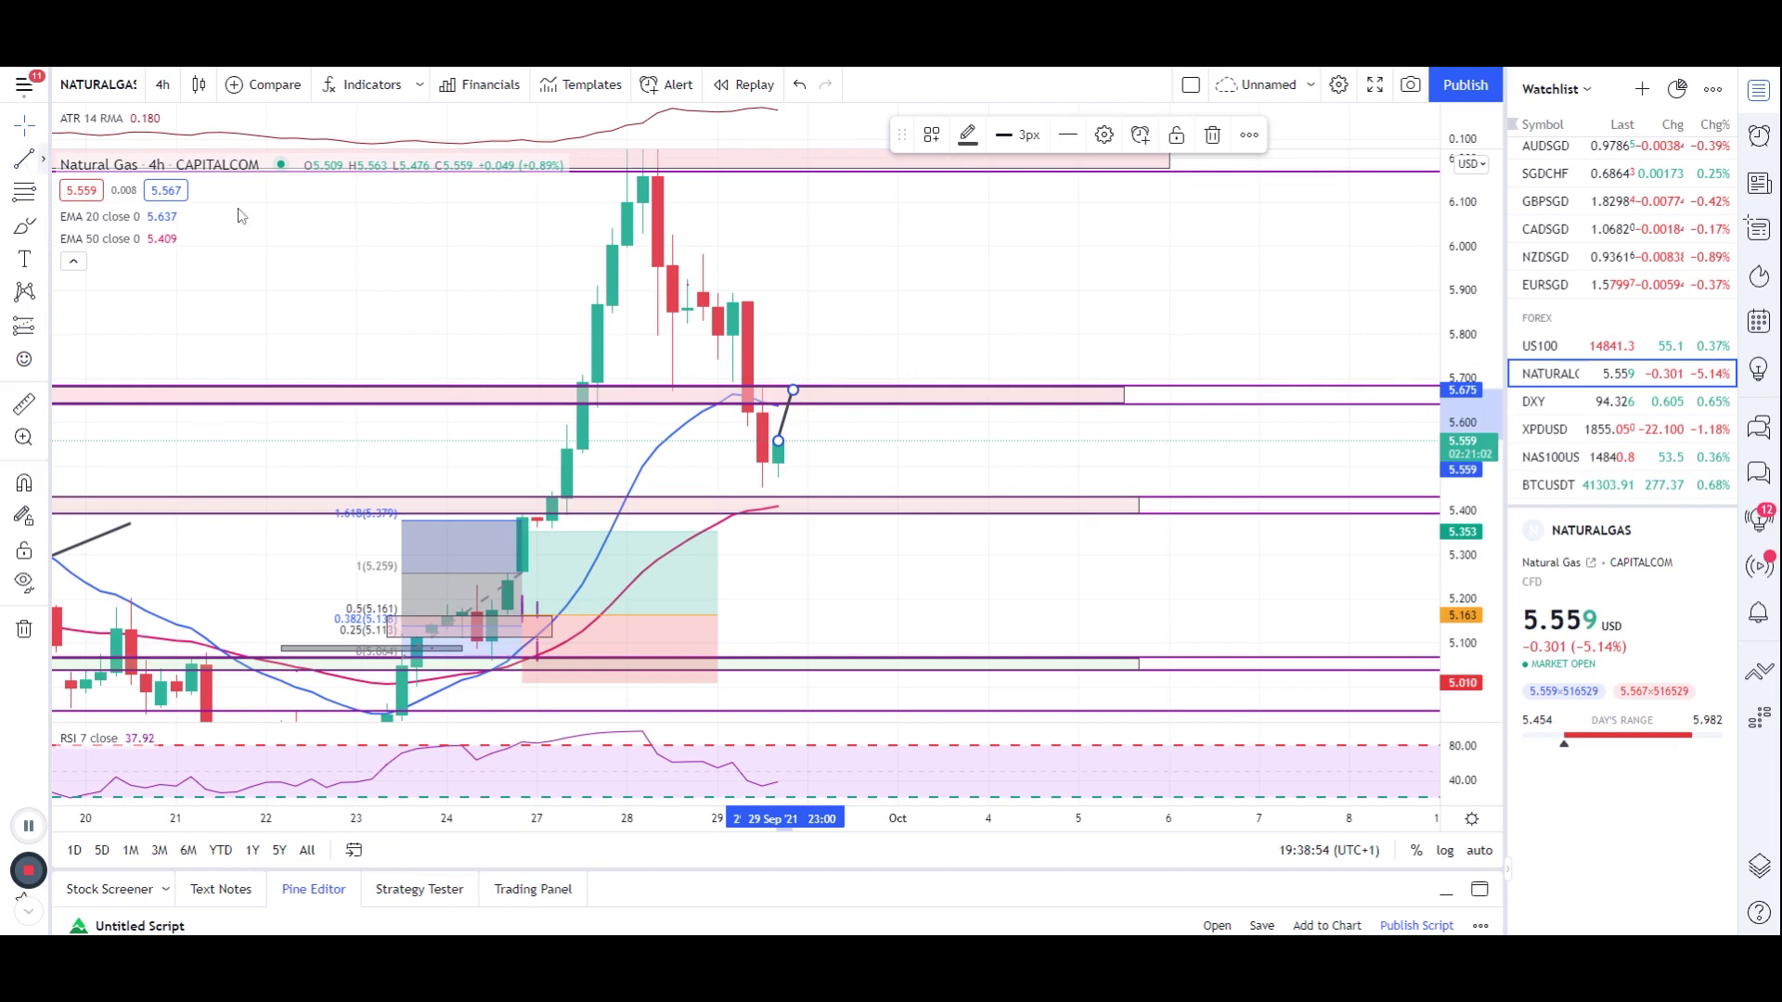
key("alt+t")
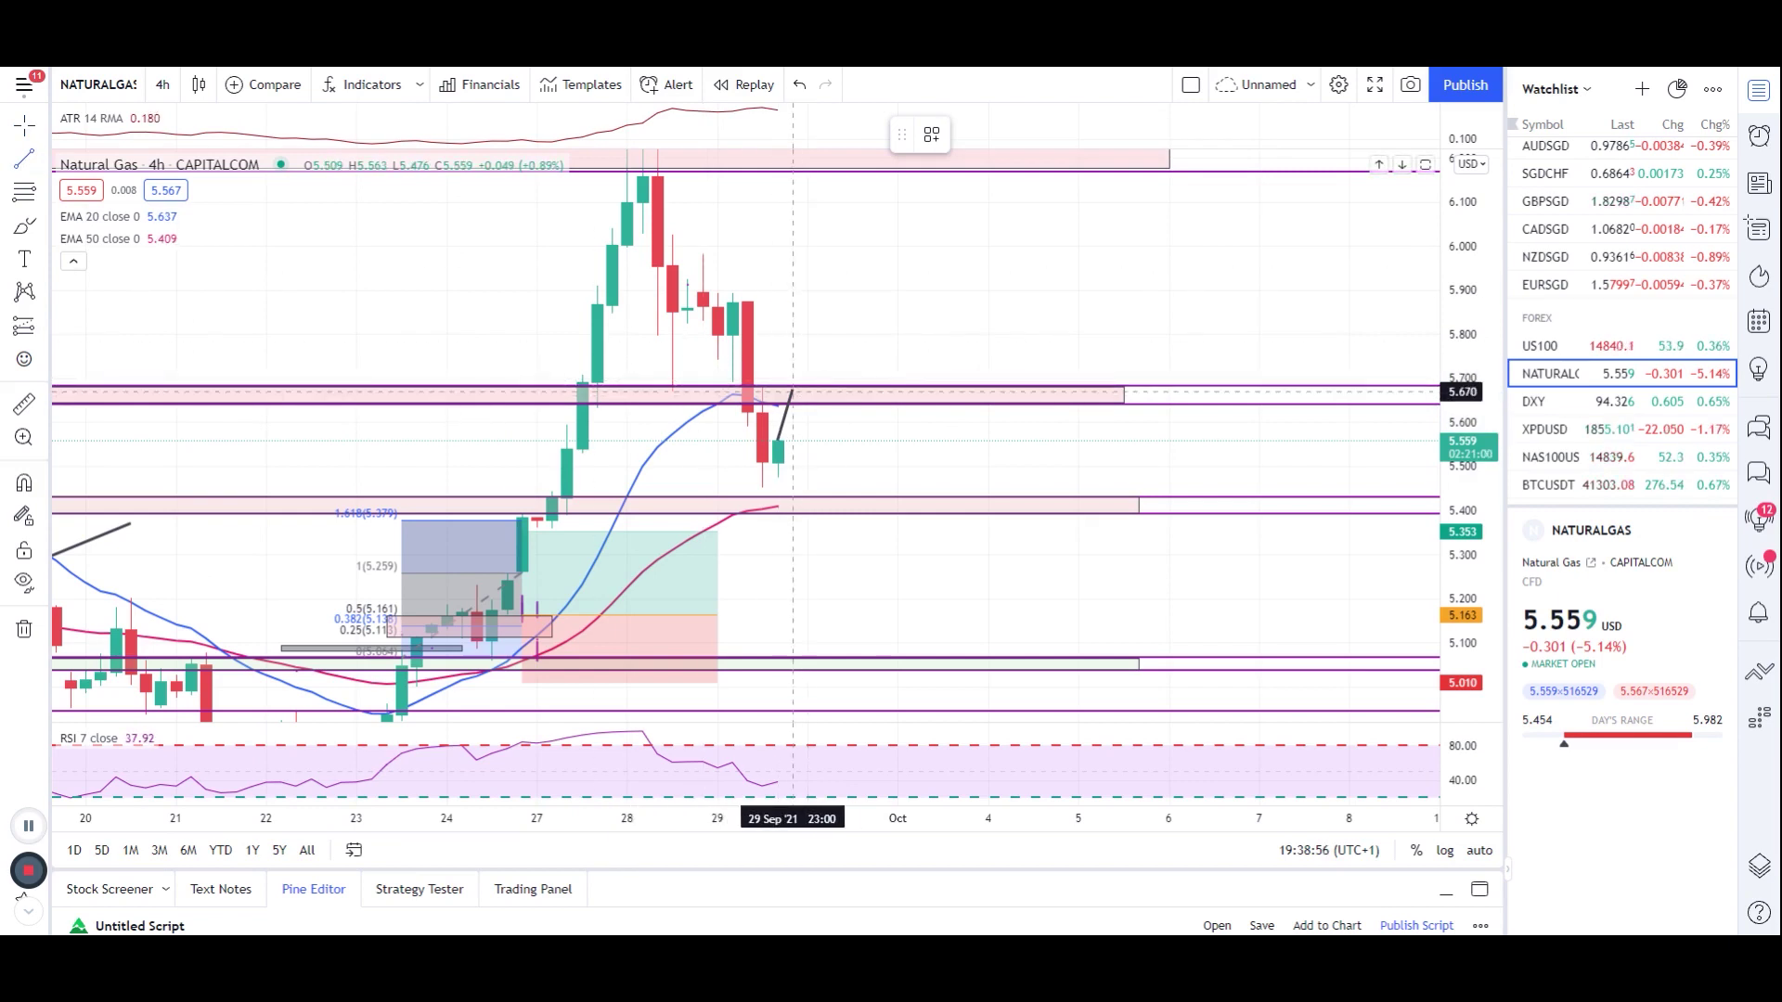
- Add legs rising above the zone to about 5.75, then dipping back to retest the zone top
left_click(794, 391)
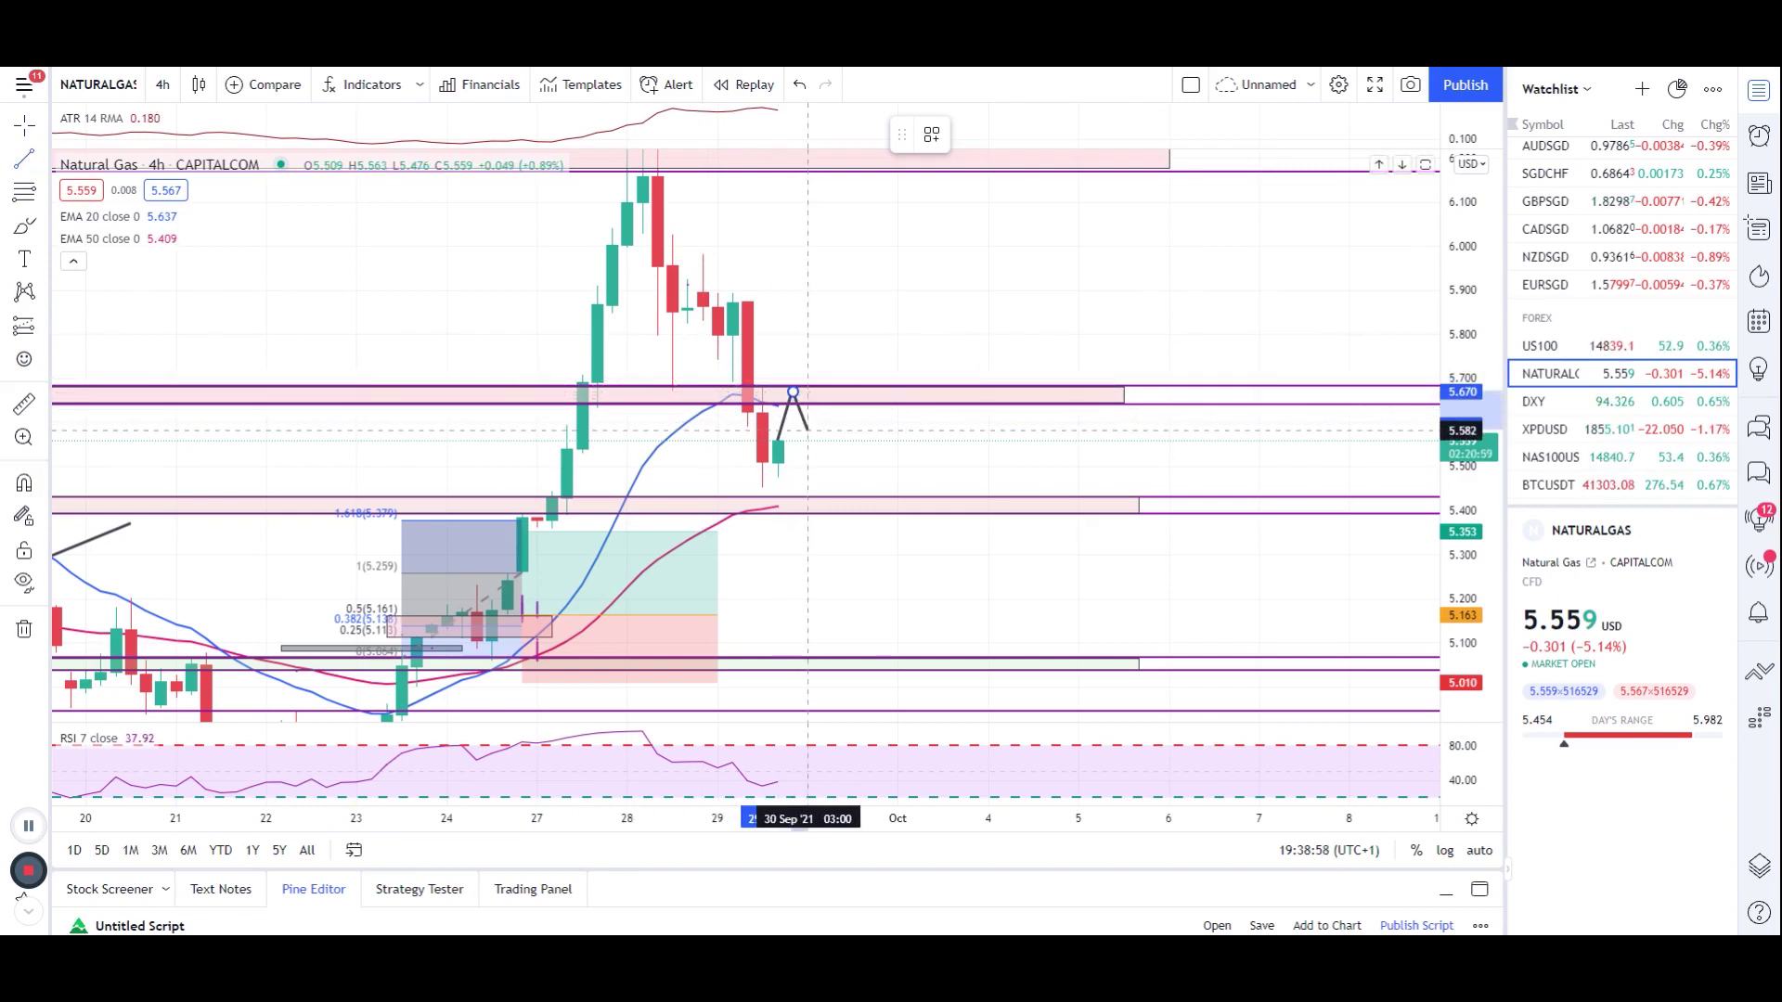
left_click(807, 430)
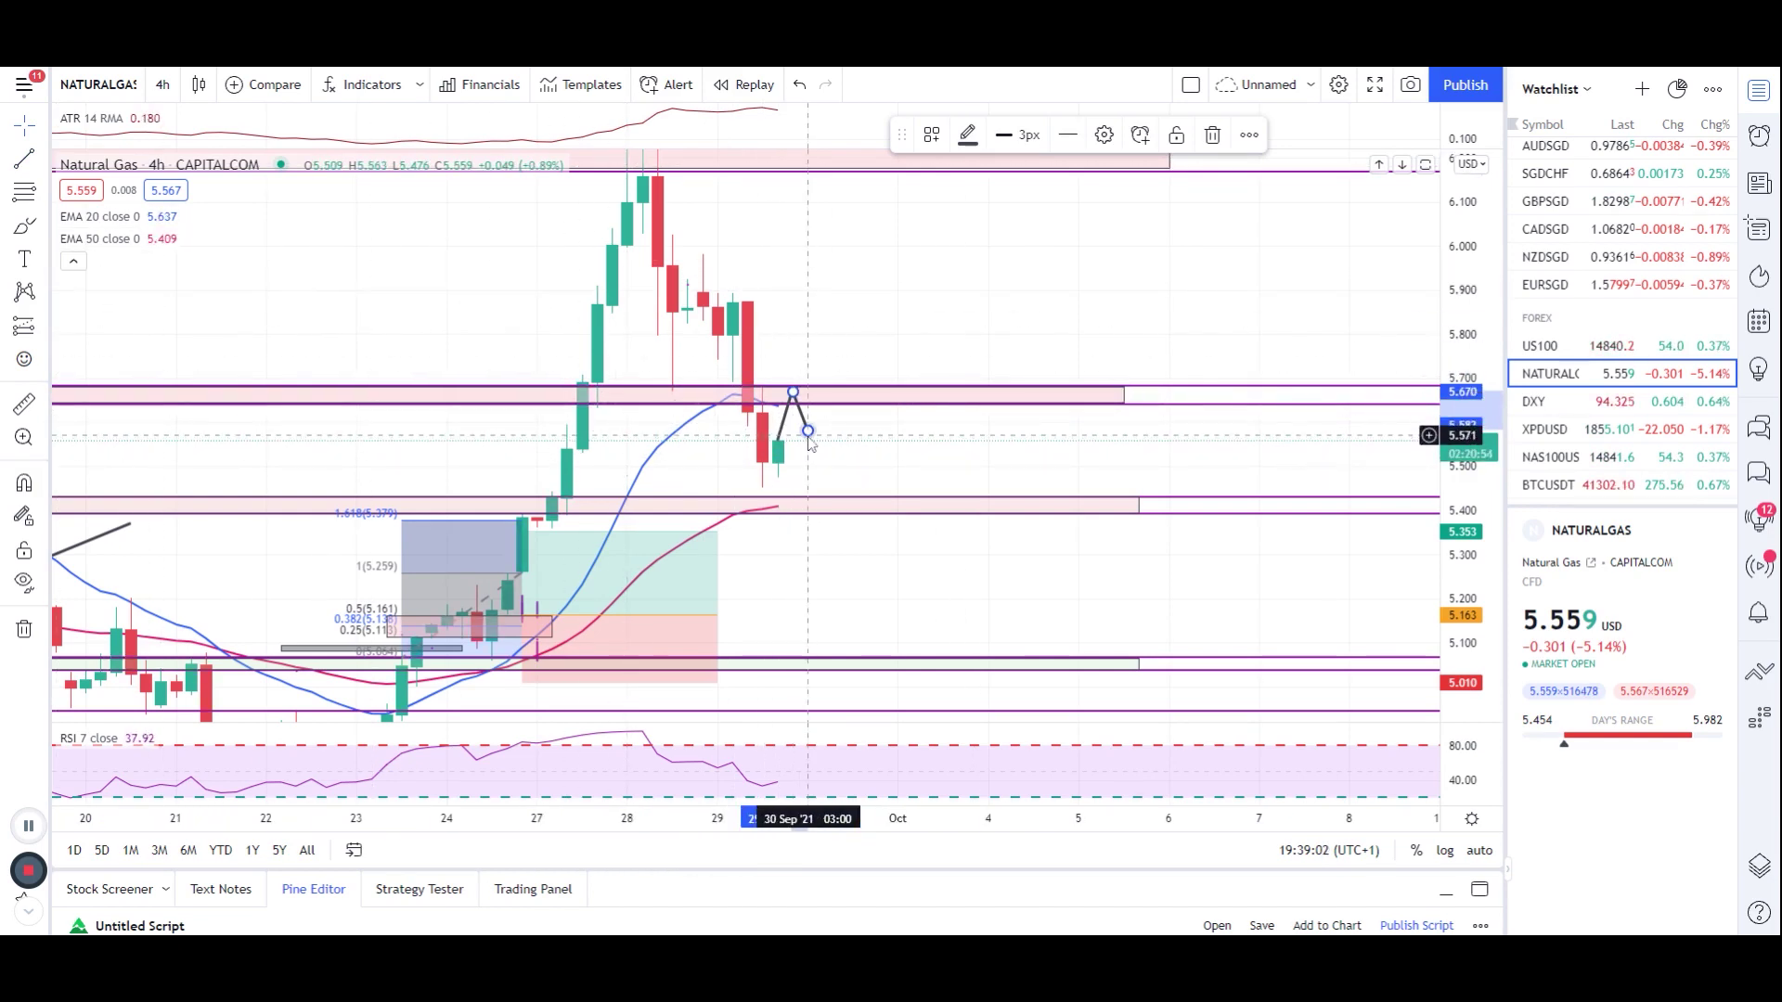
left_click_drag(809, 440, 822, 353)
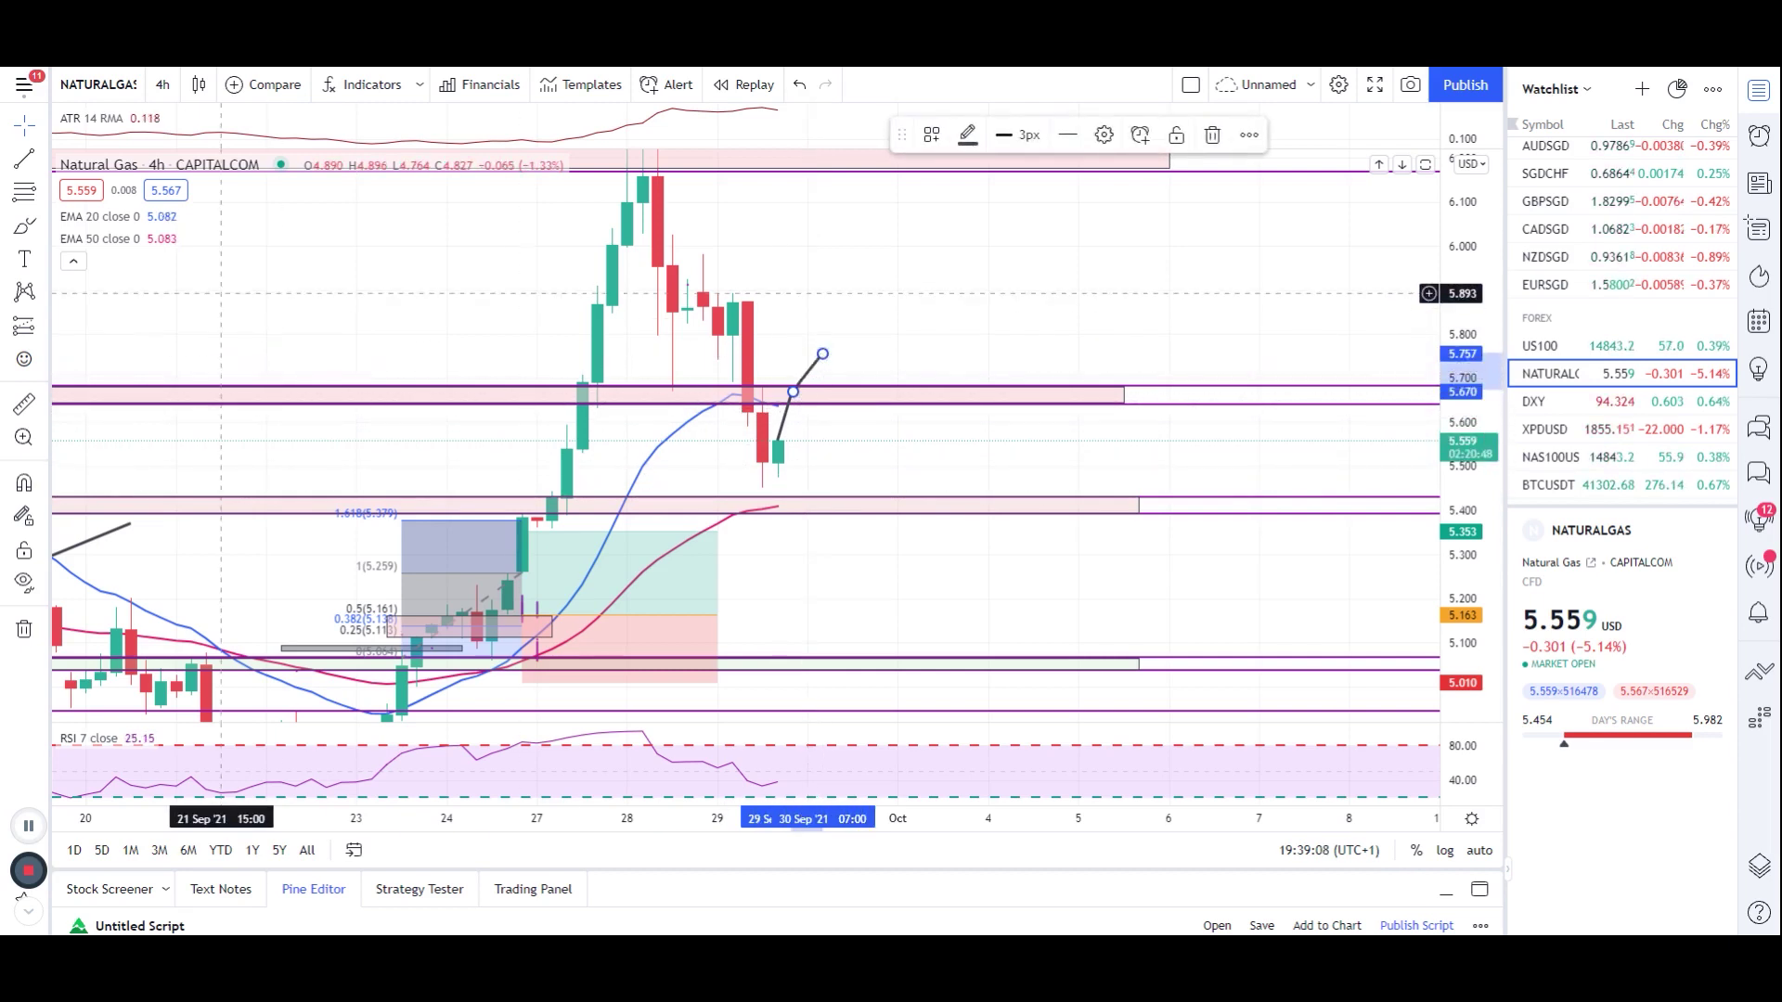
left_click(24, 159)
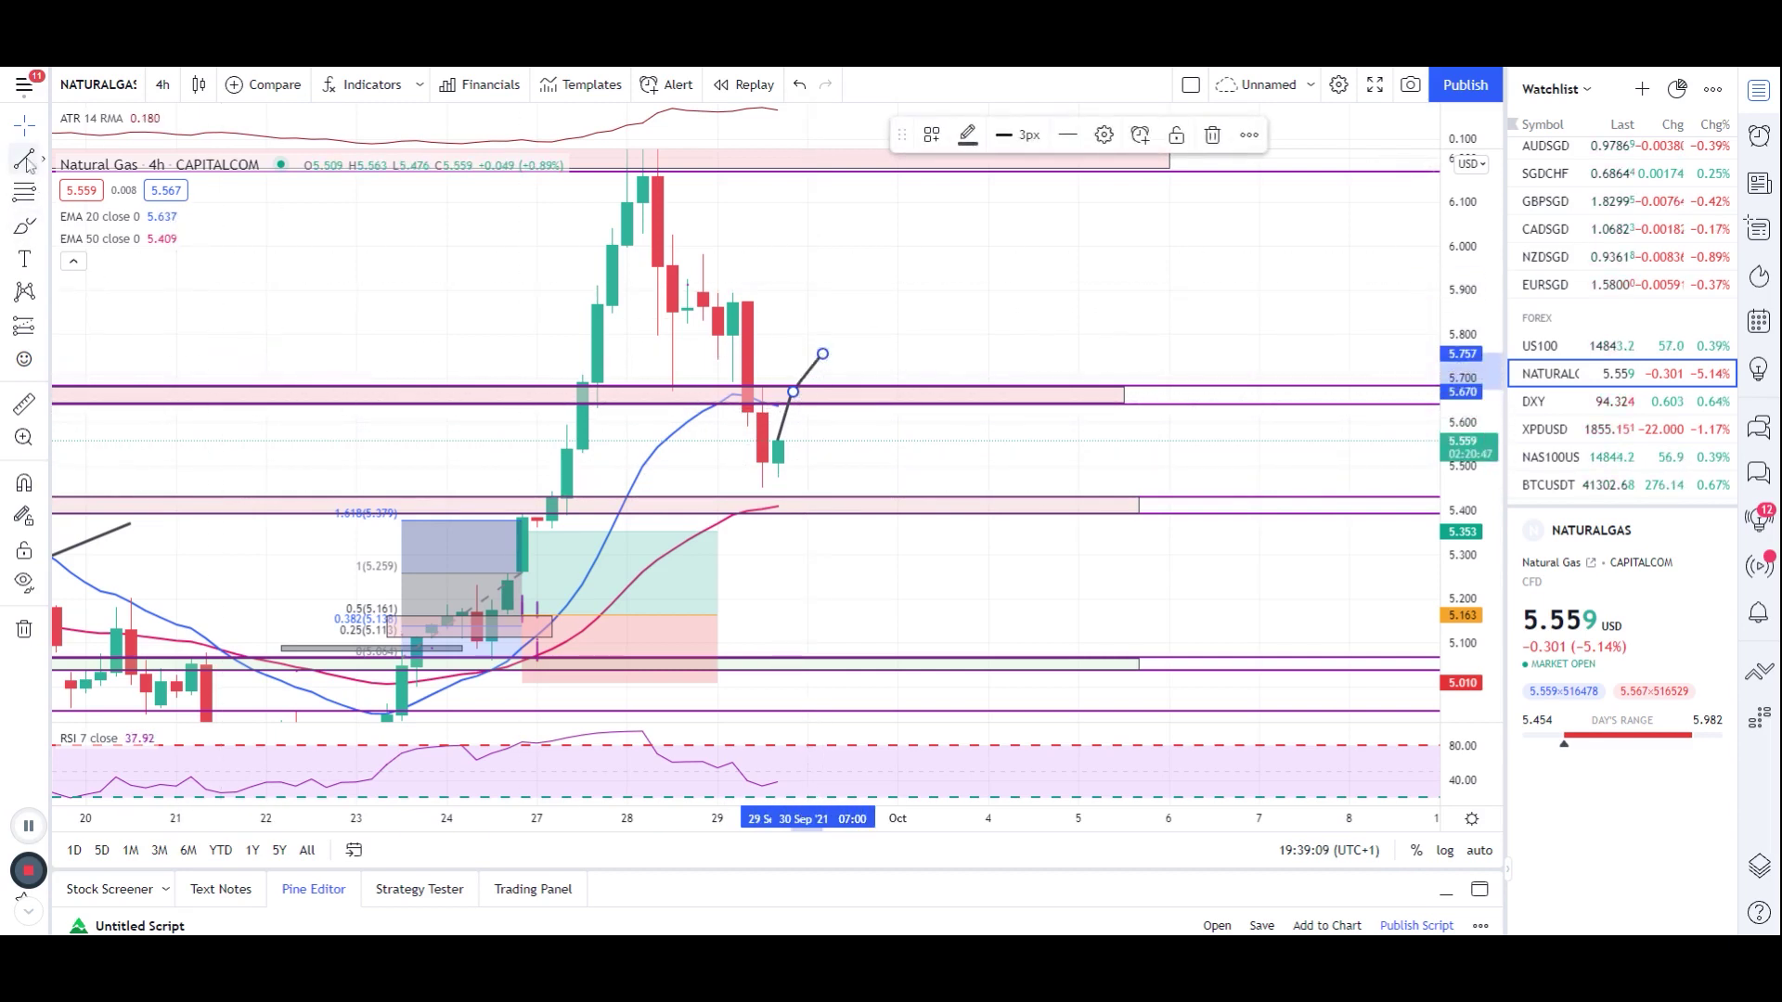
left_click(822, 357)
left_click(838, 394)
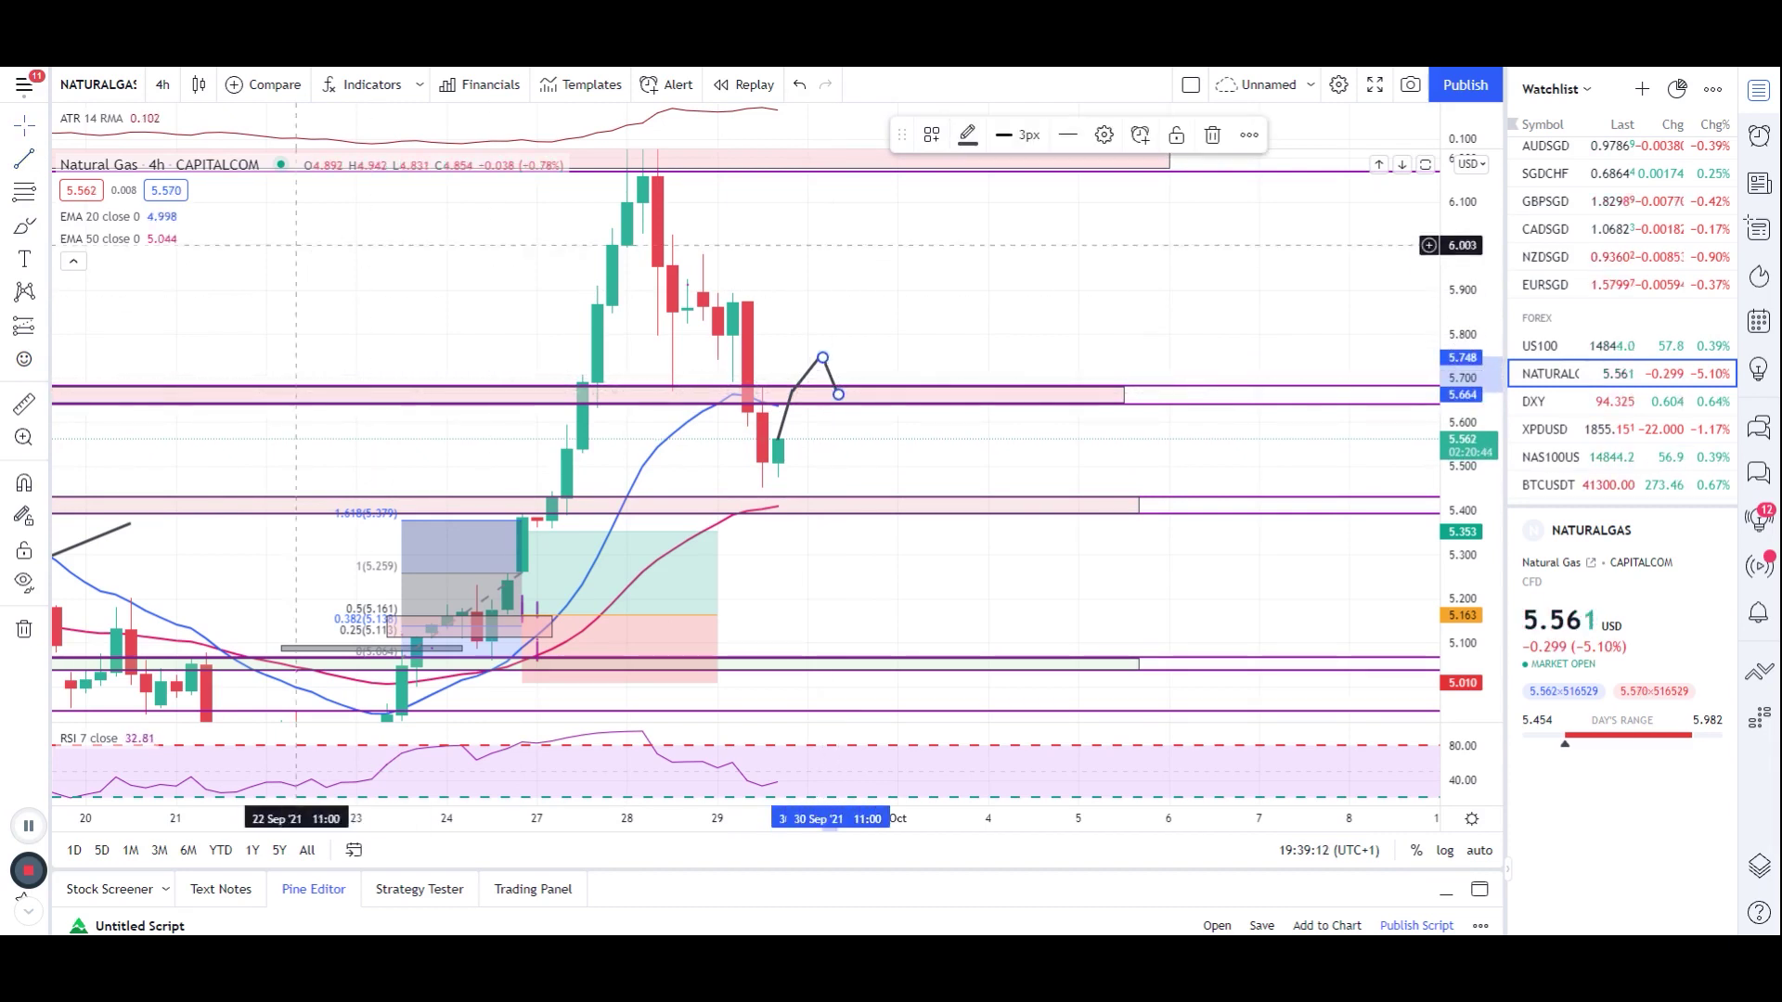
left_click(26, 159)
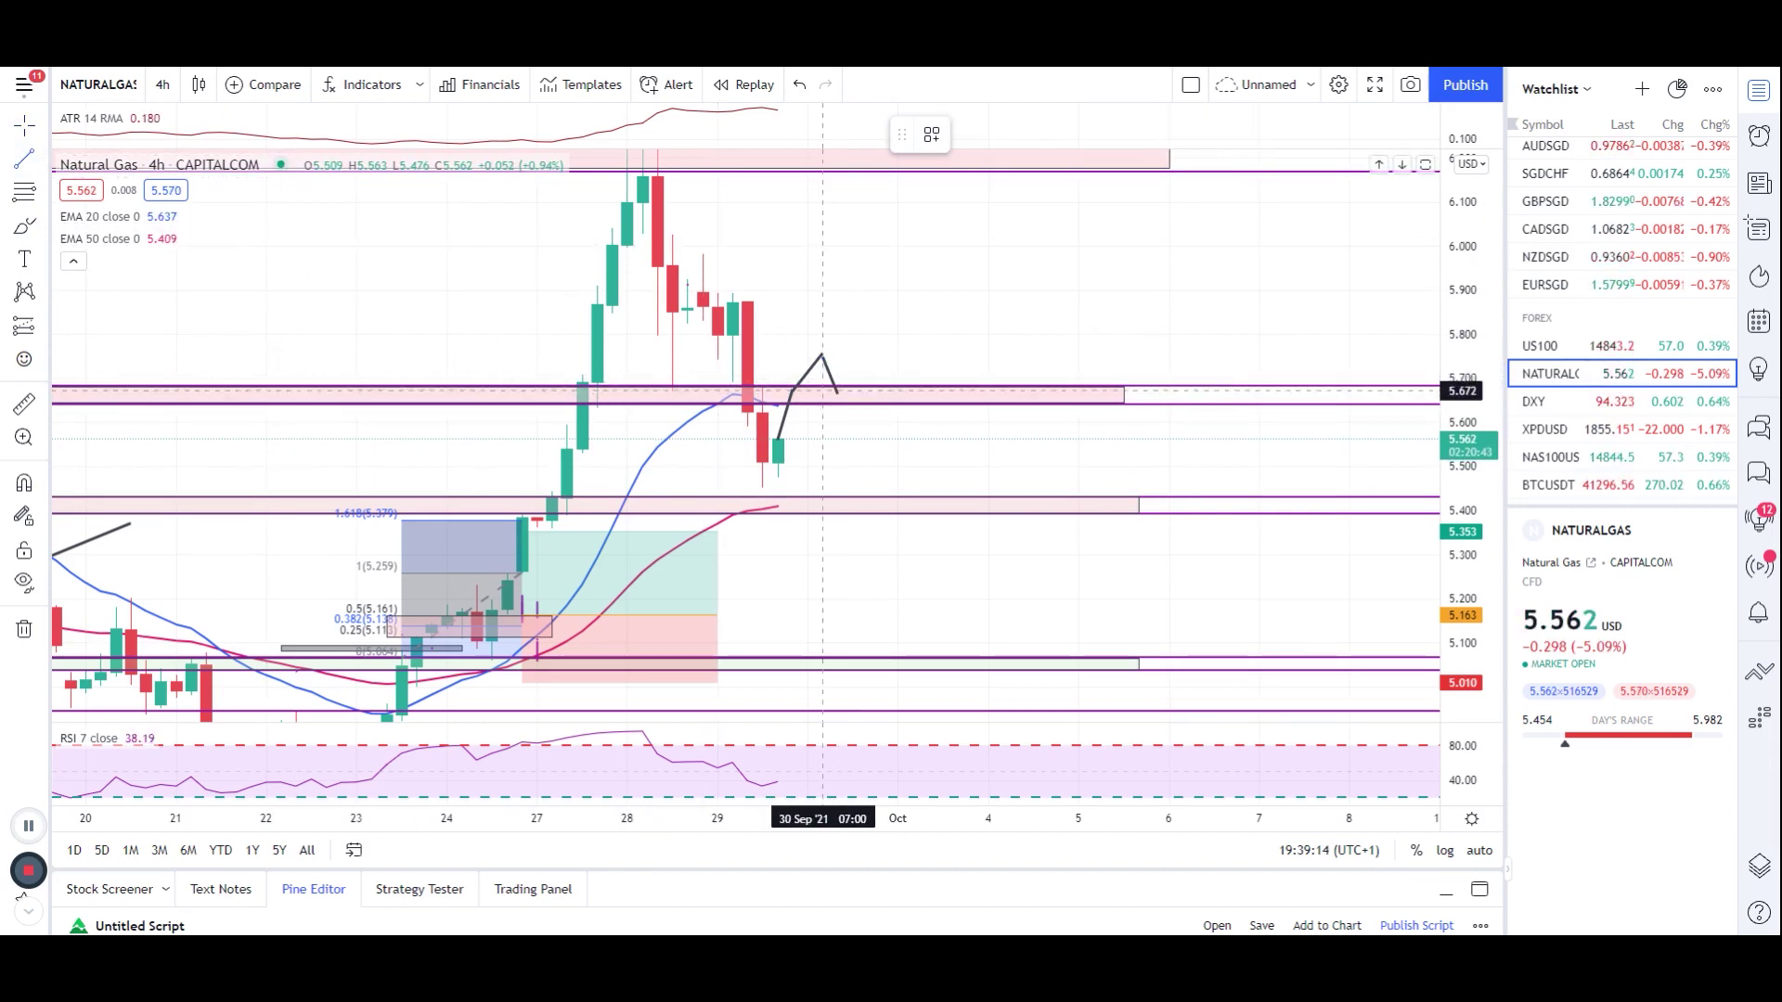
left_click(838, 394)
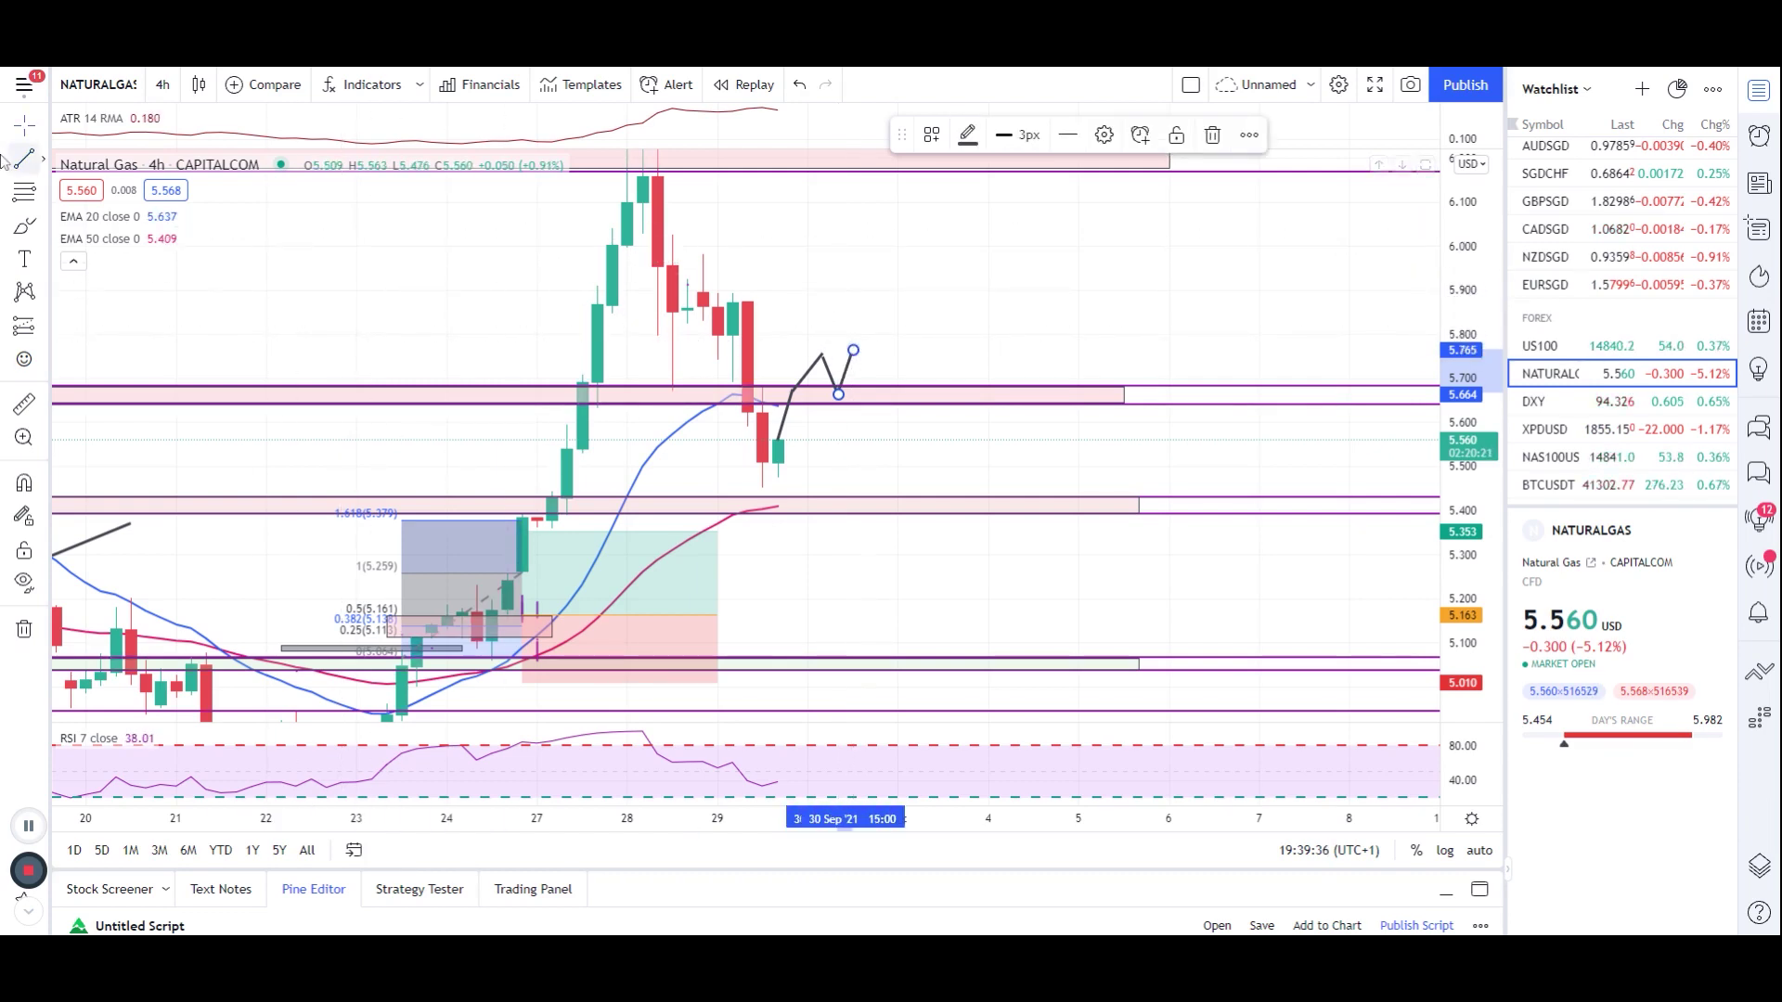
- Finish the zig-zag path above 5.7 with a final downward leg, then start a new line at its end
double_click(853, 351)
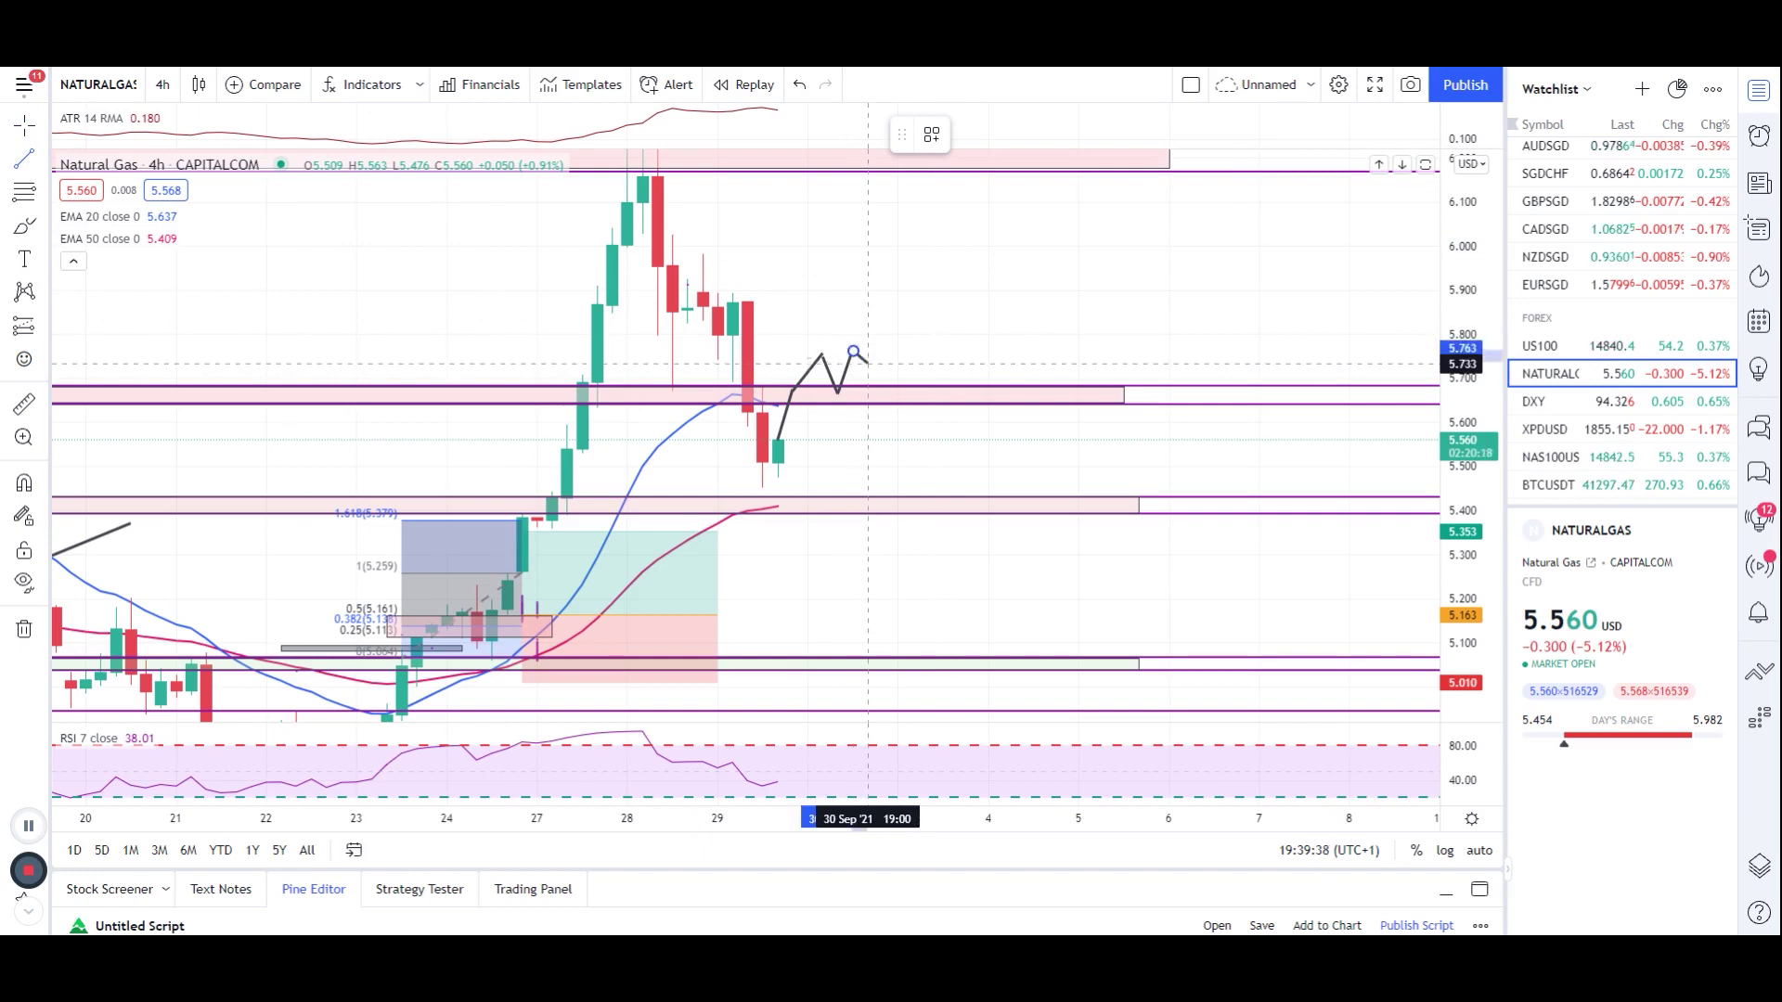
double_click(868, 397)
left_click(24, 158)
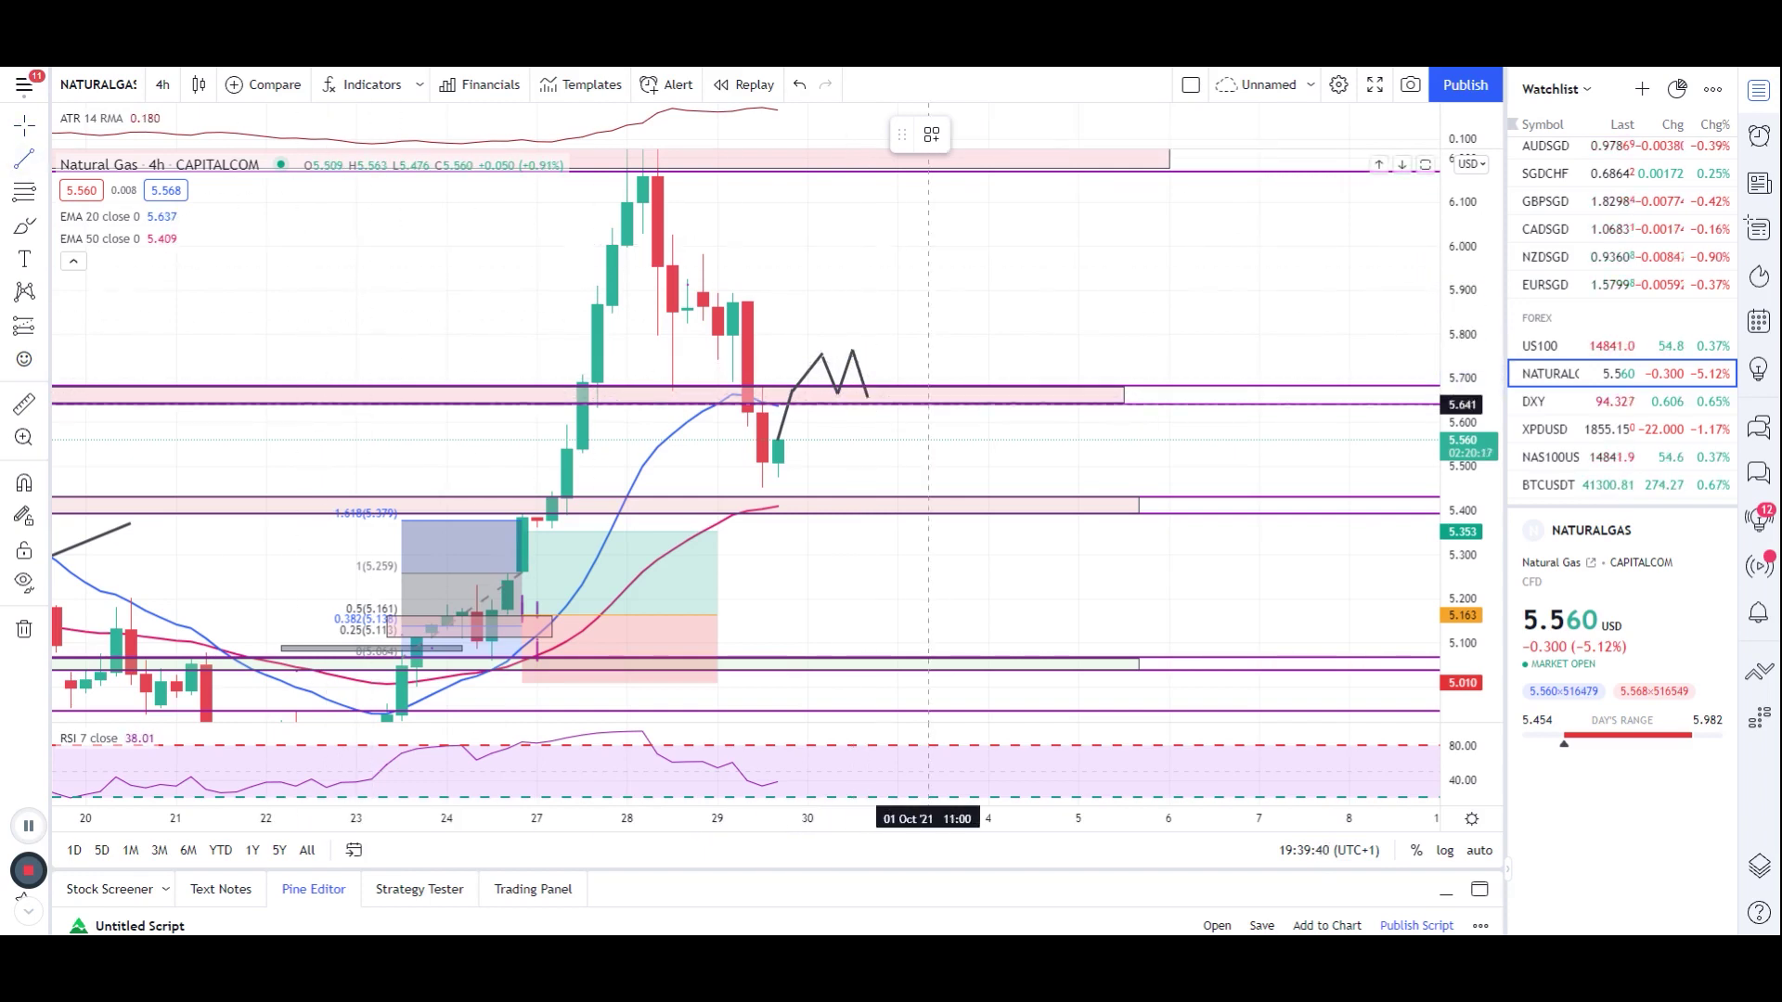
left_click(867, 394)
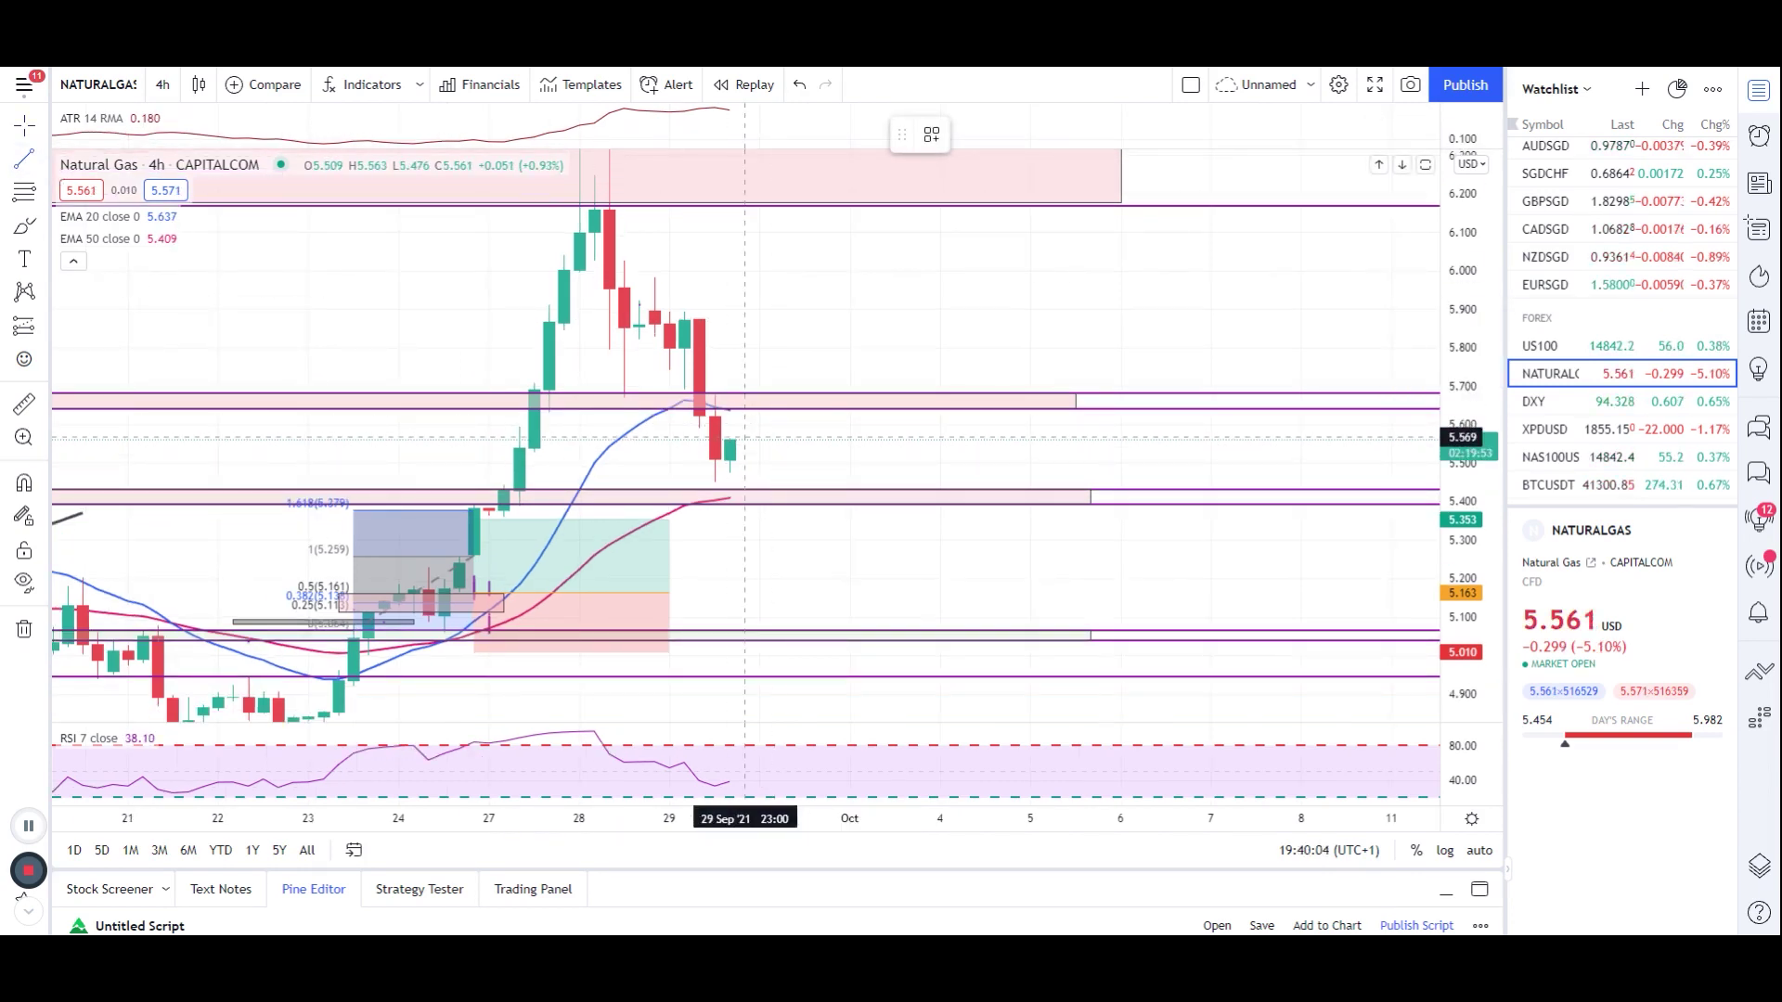
- Draw a leg from the latest candle down to the 5.419 support, back up, then another leg from the peak
left_click(744, 437)
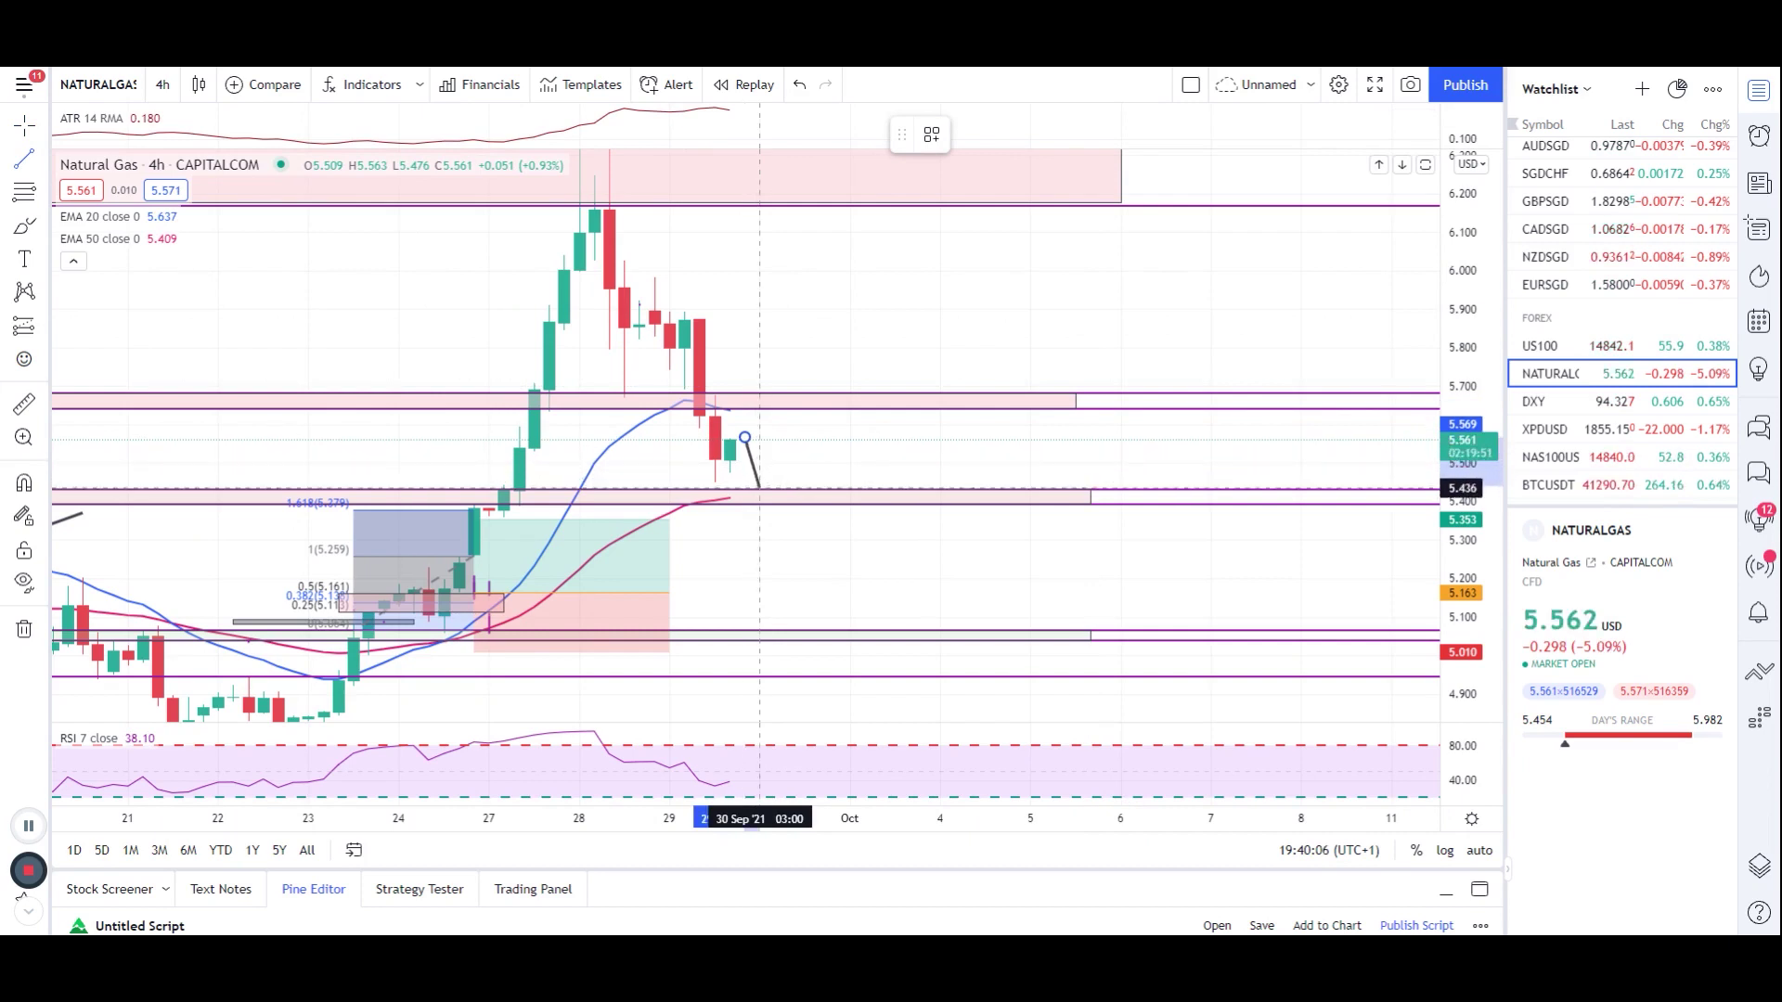
left_click(759, 488)
left_click(724, 464)
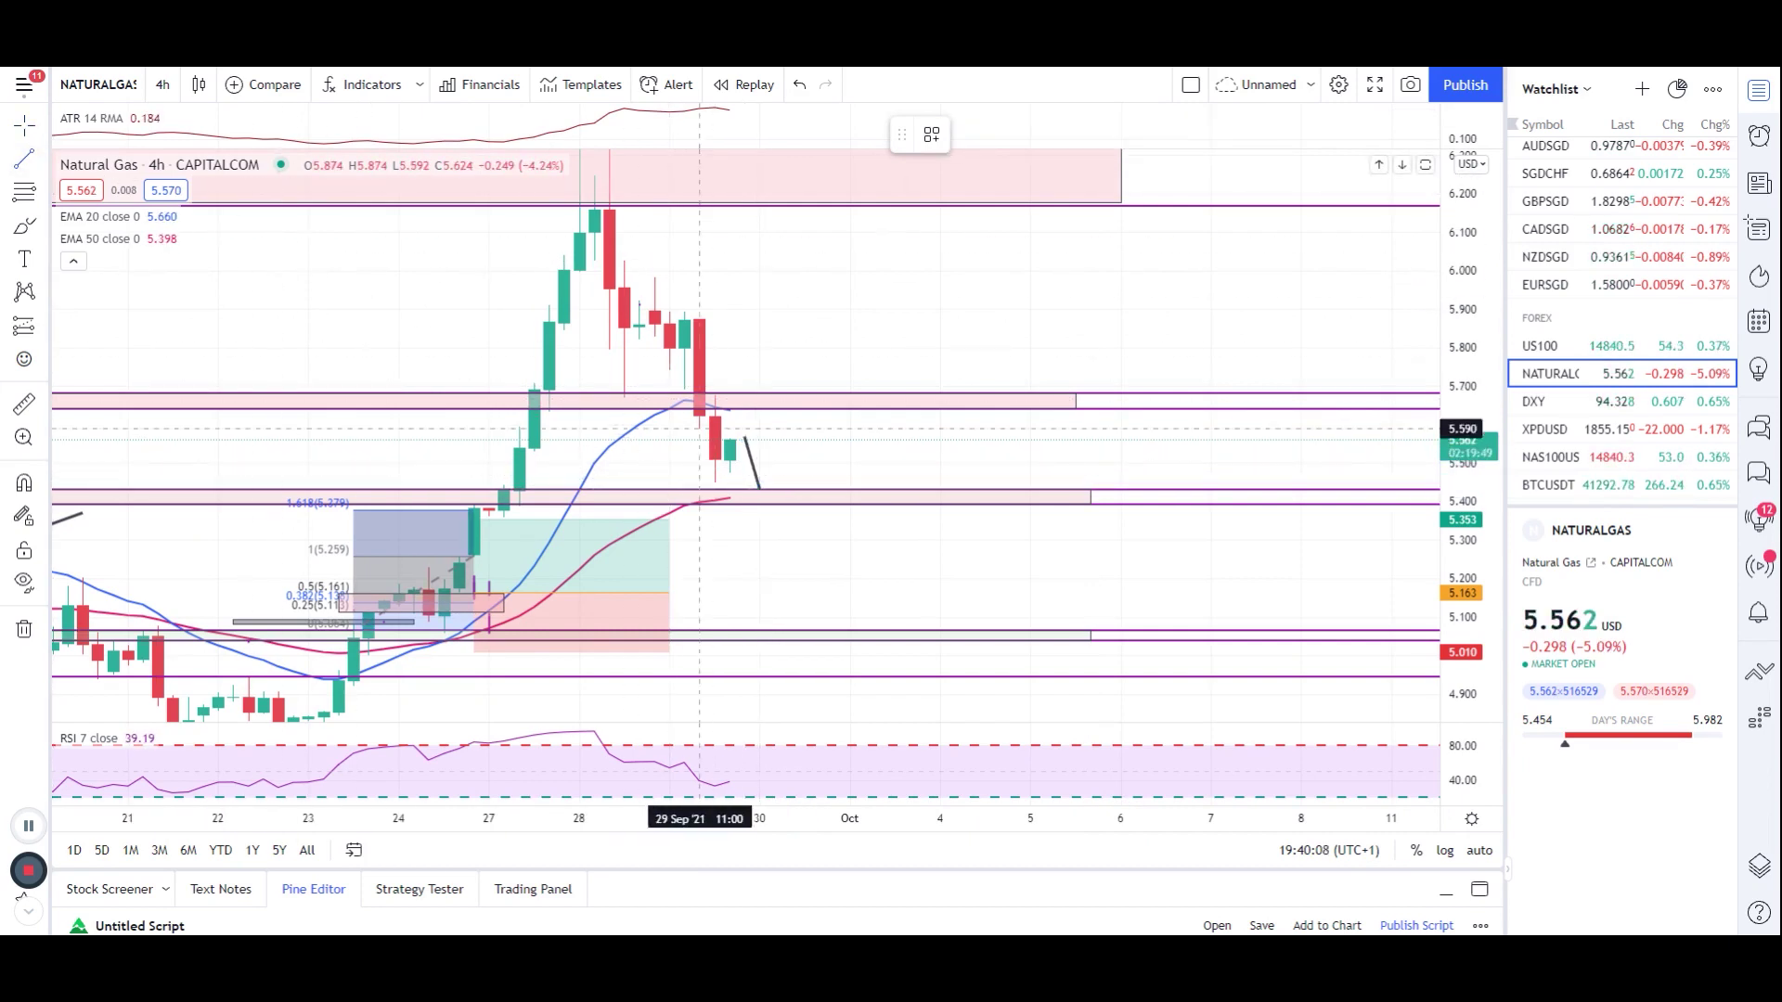
left_click(759, 494)
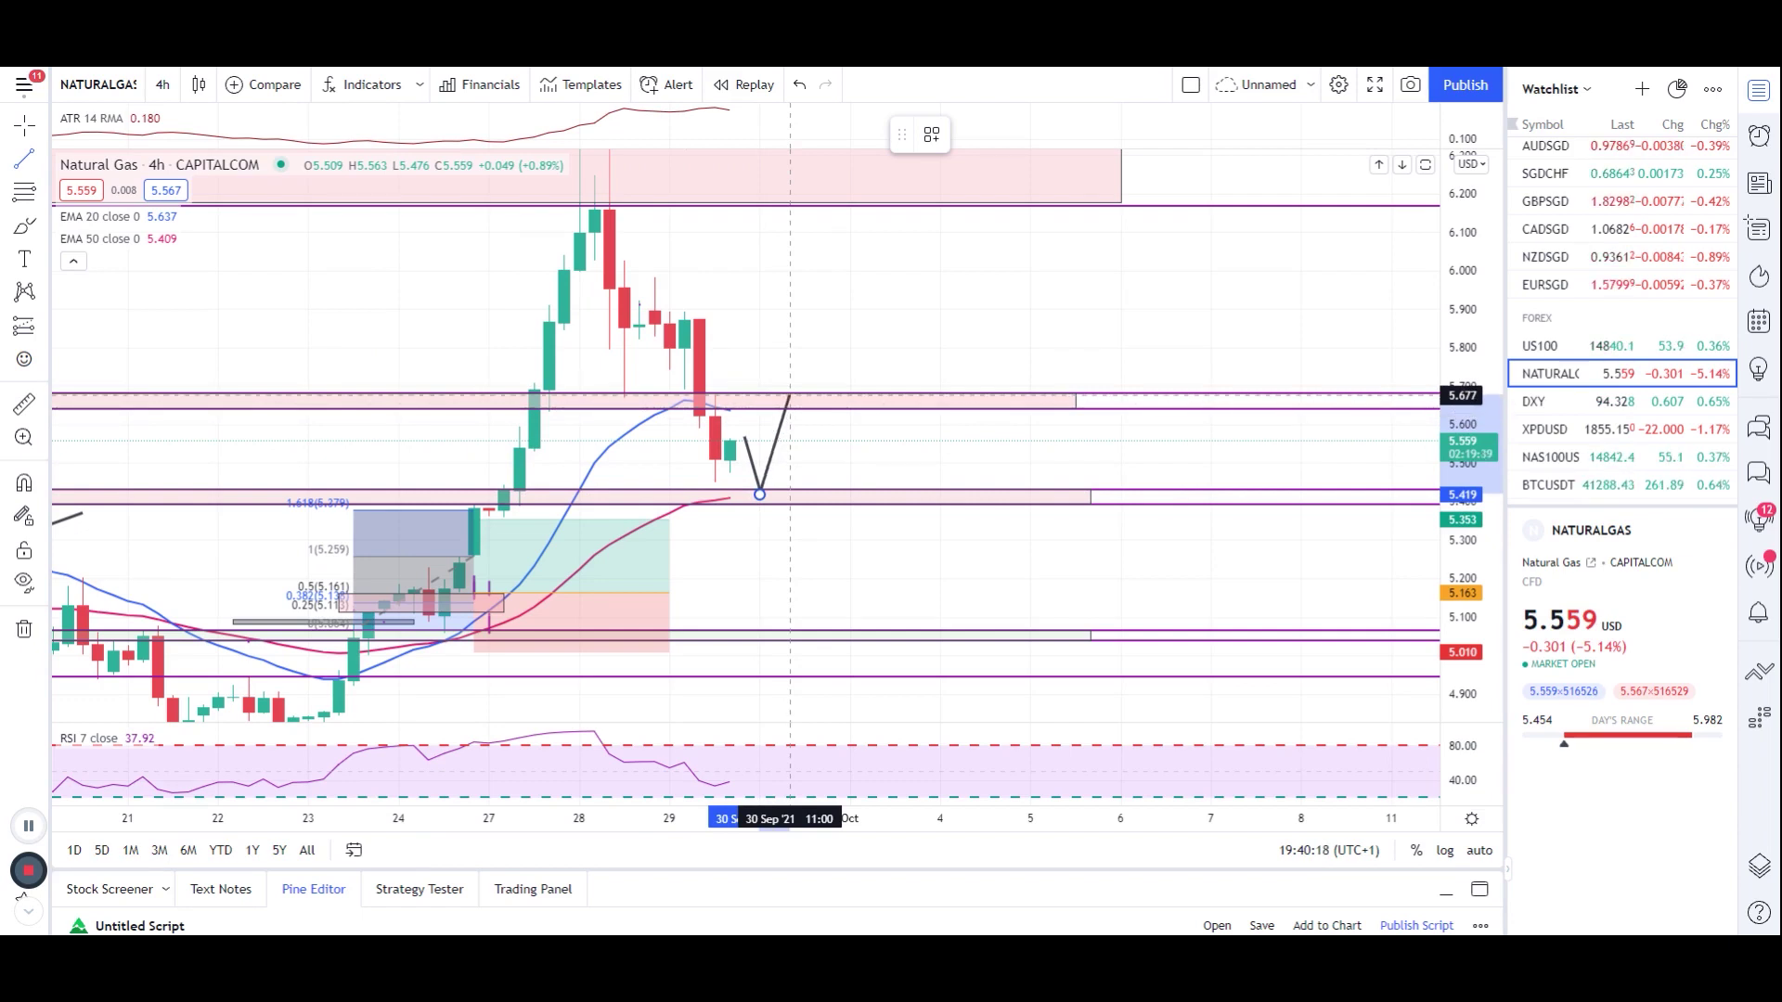
double_click(790, 439)
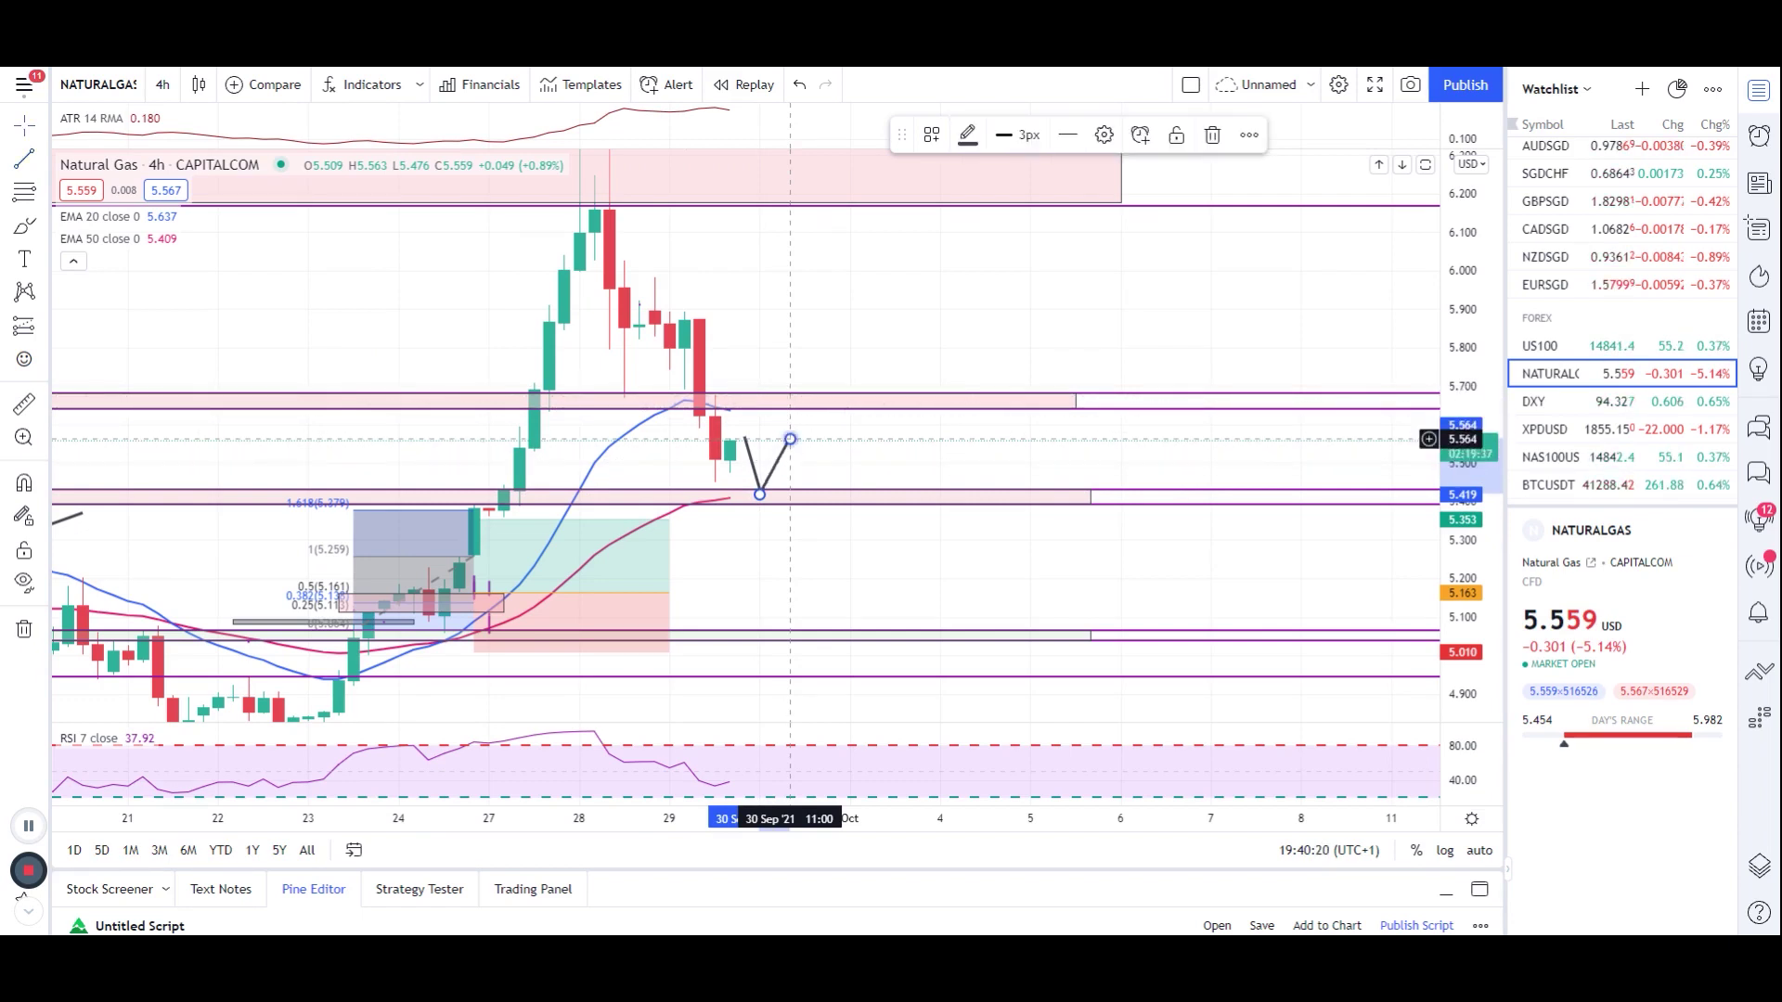
left_click(24, 160)
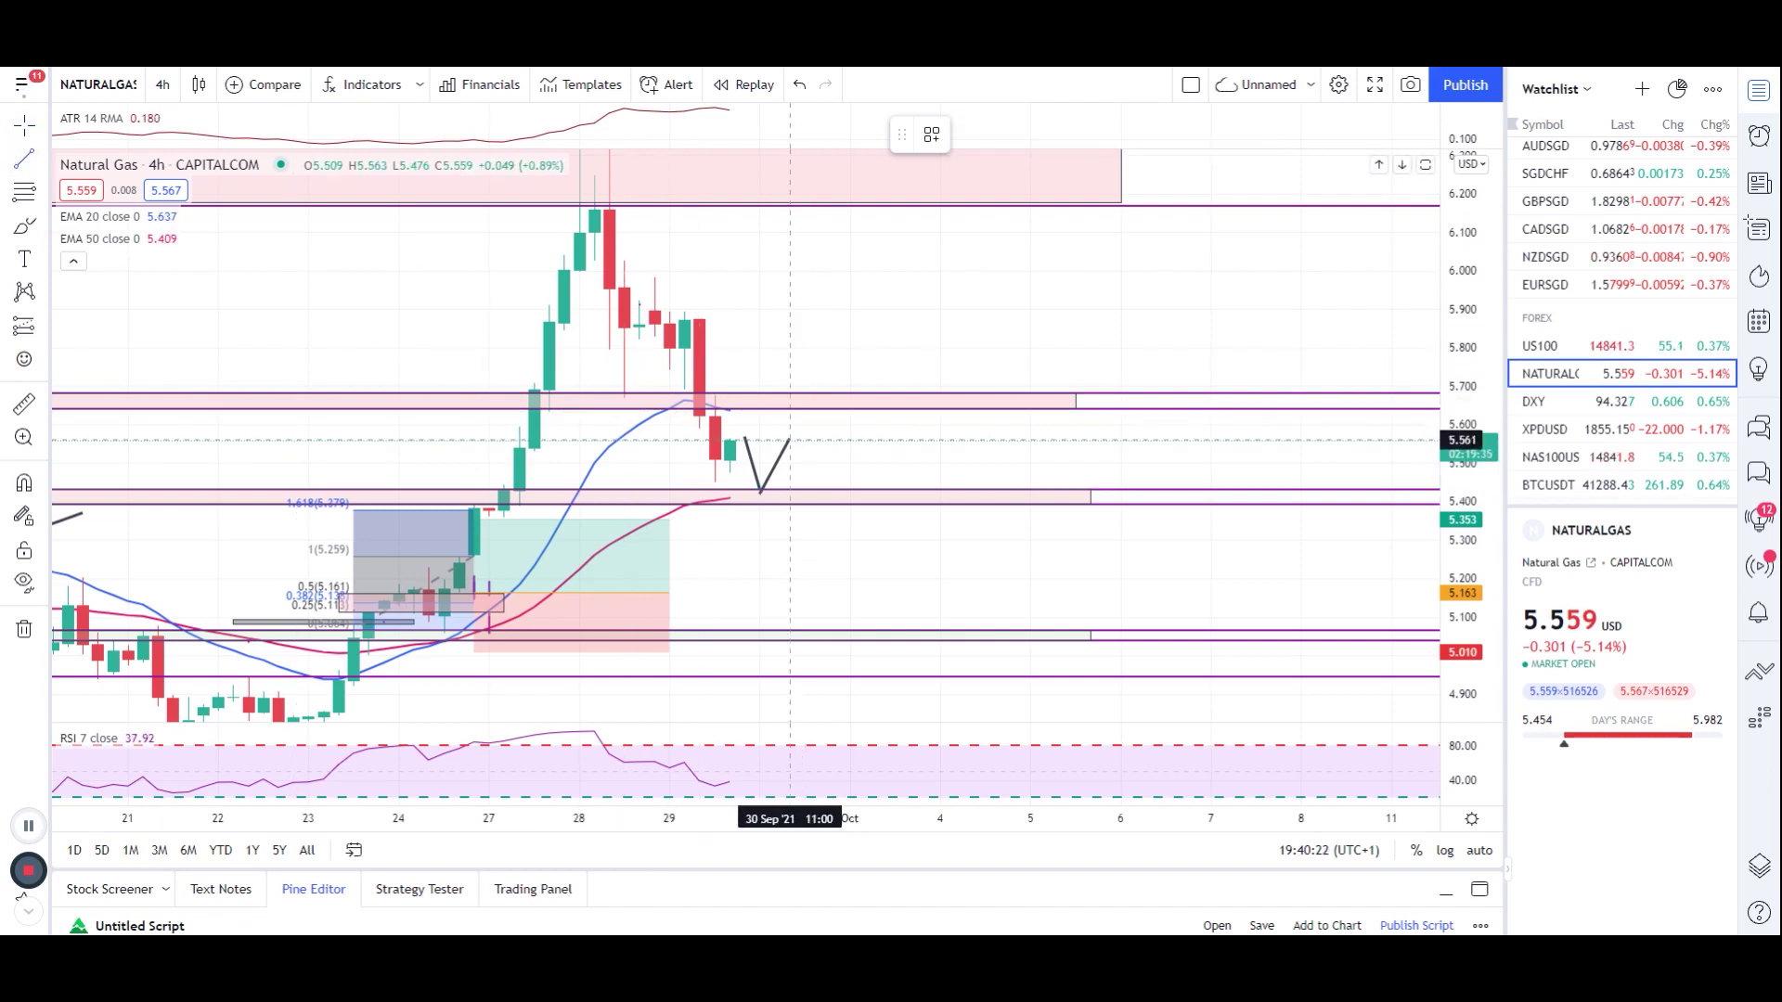
mouse_move(790, 439)
left_mouse_down()
mouse_move(804, 485)
mouse_move(850, 396)
left_mouse_up()
- Draw a straight drop from the latest candle to 5.340, then move its lower end back near 5.39
key("Escape")
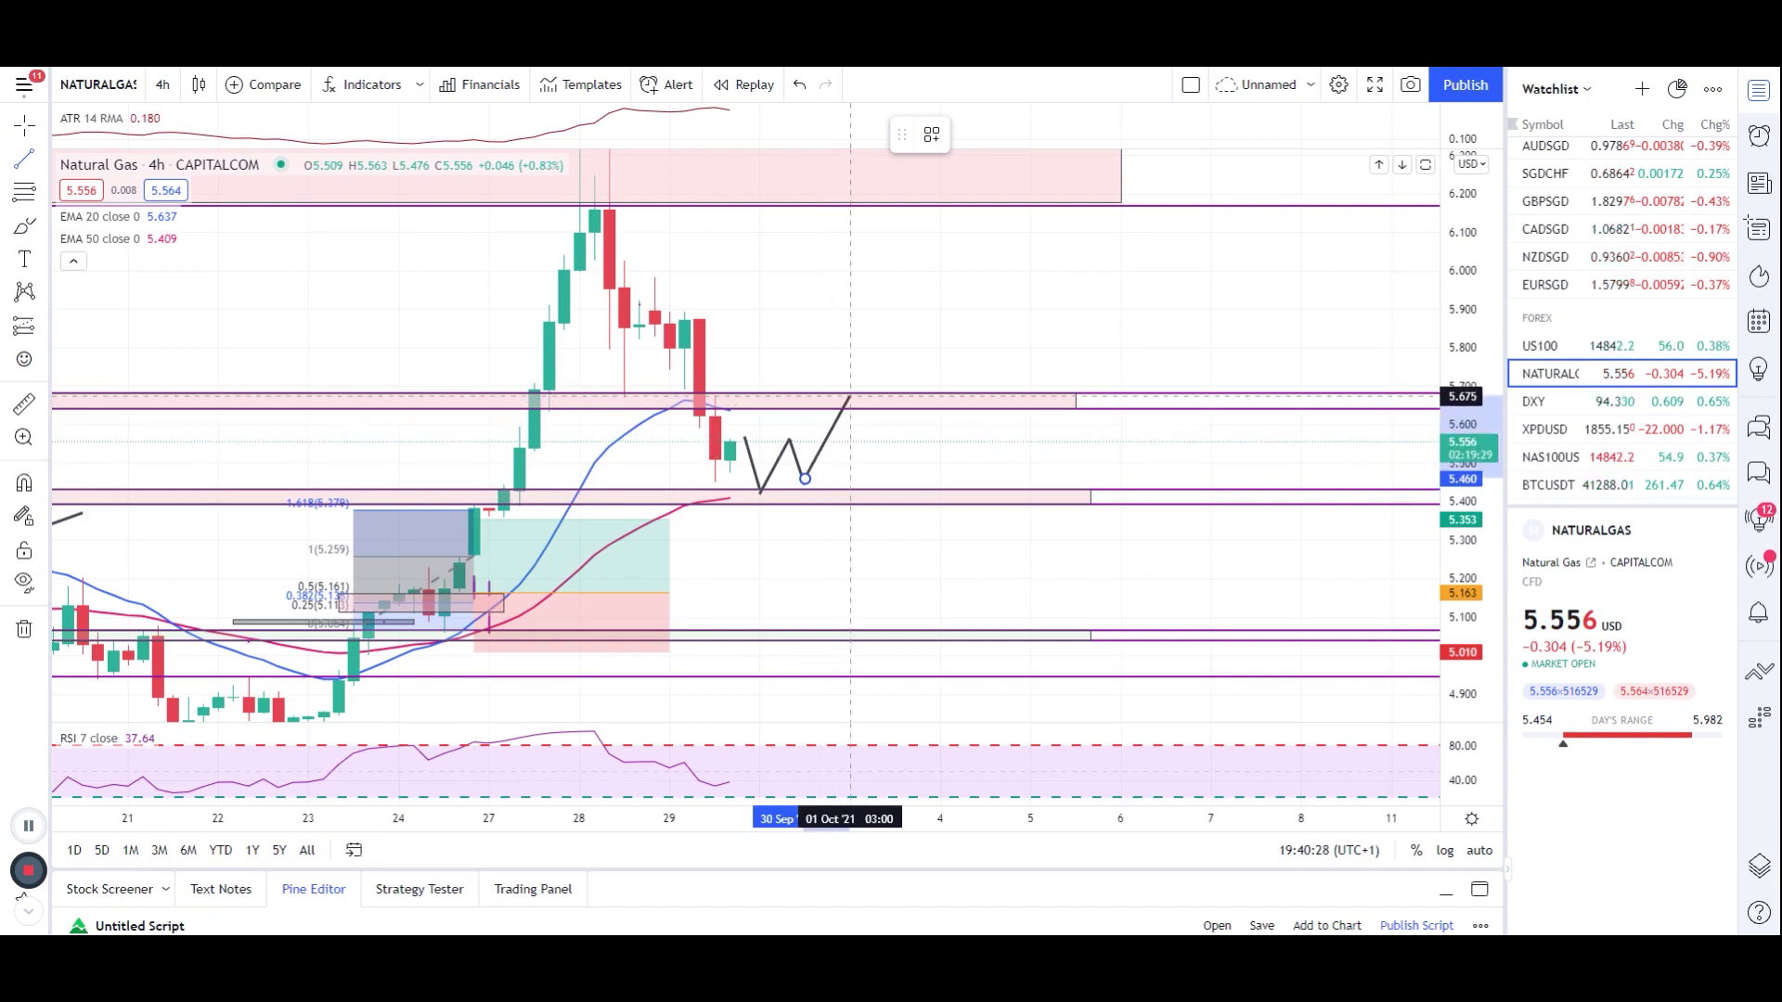
key("Escape")
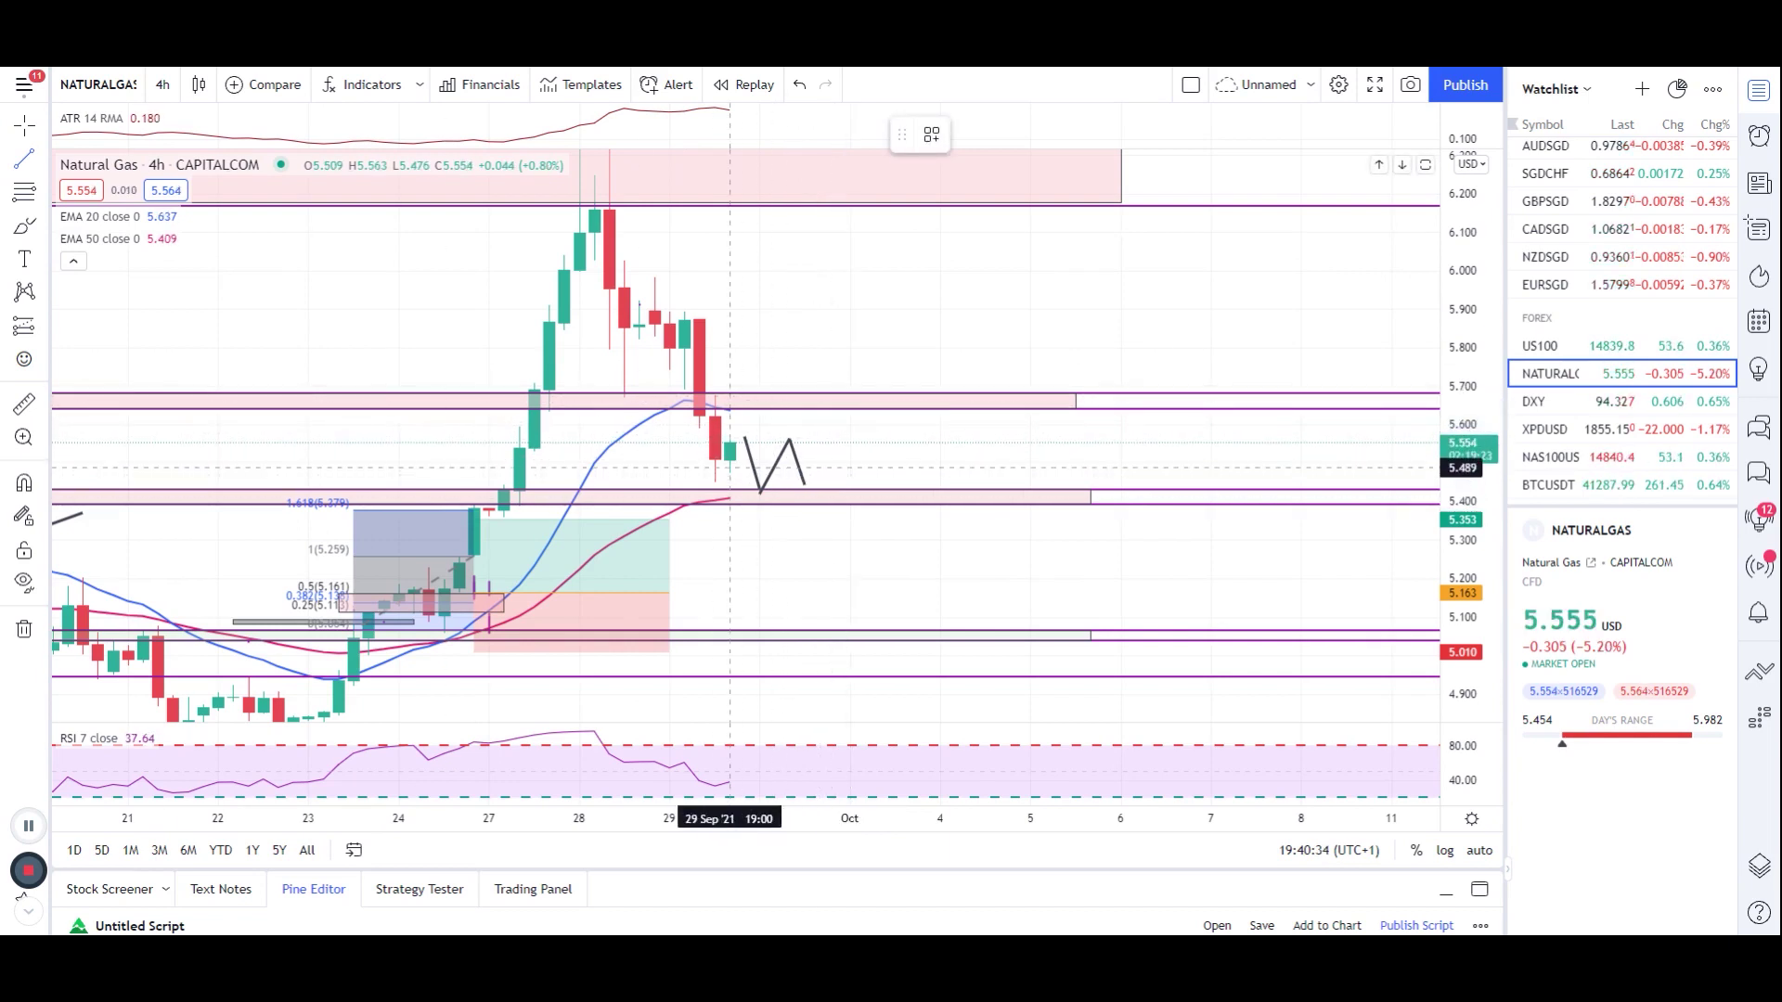
left_click_drag(730, 468, 730, 523)
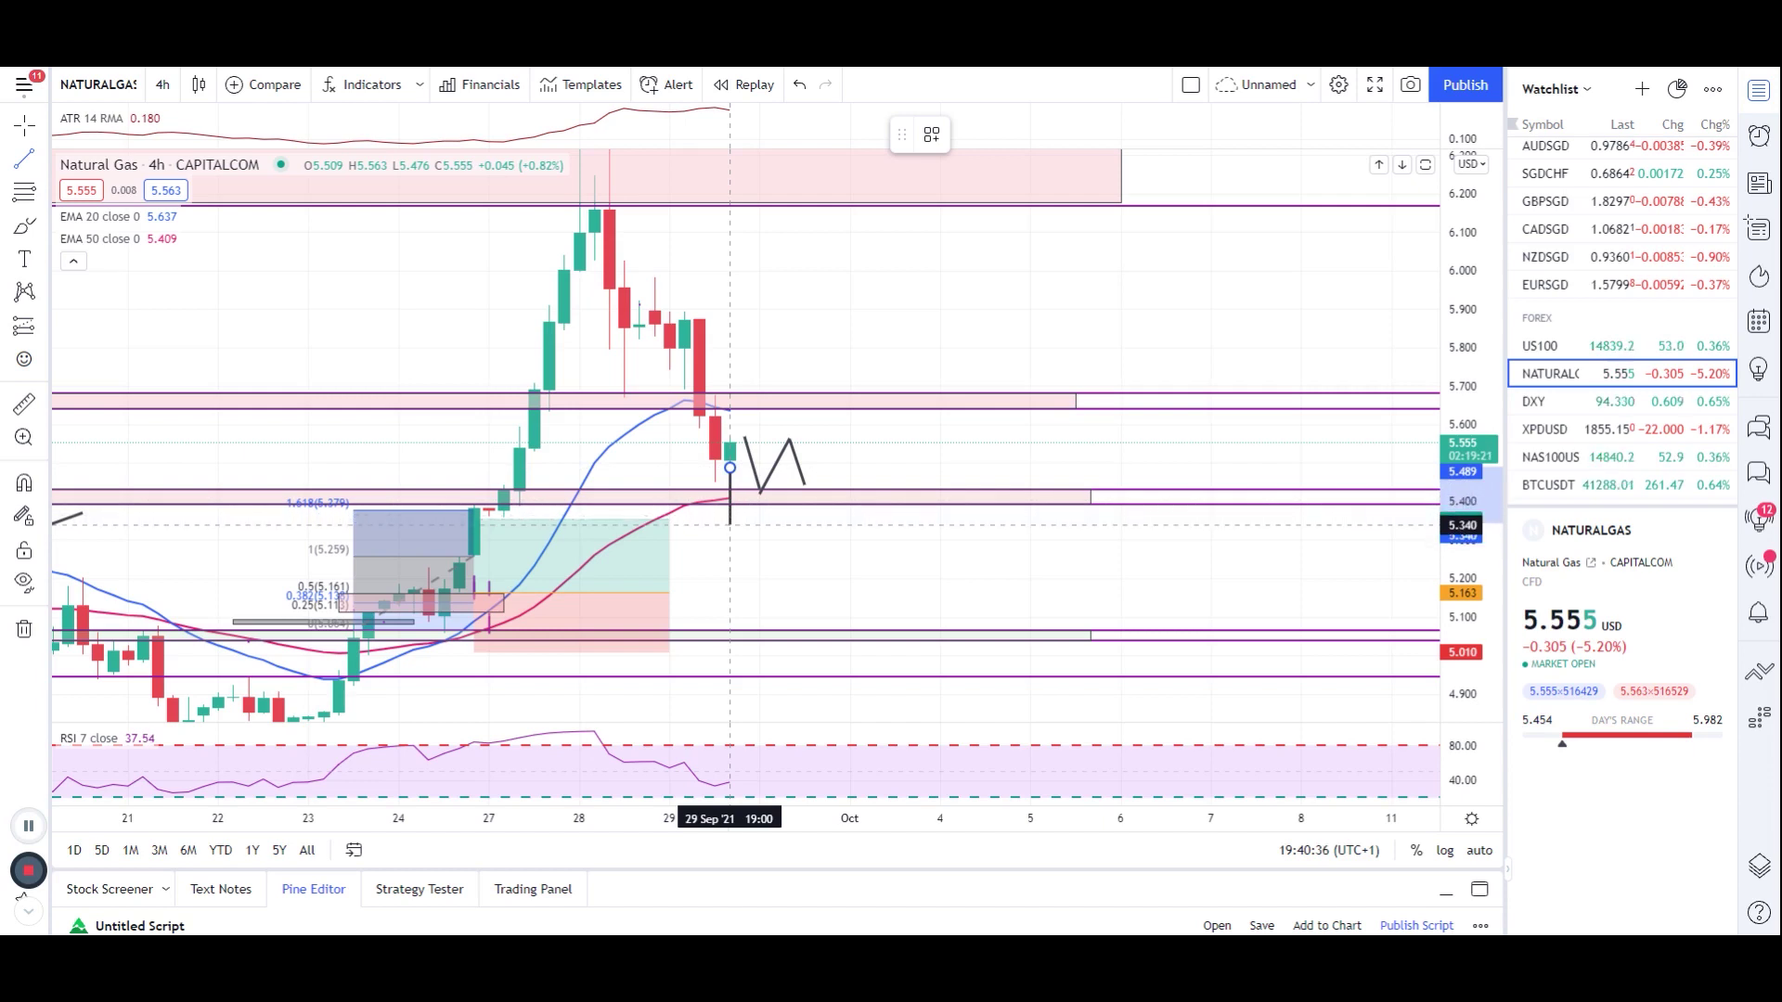
left_click(731, 524)
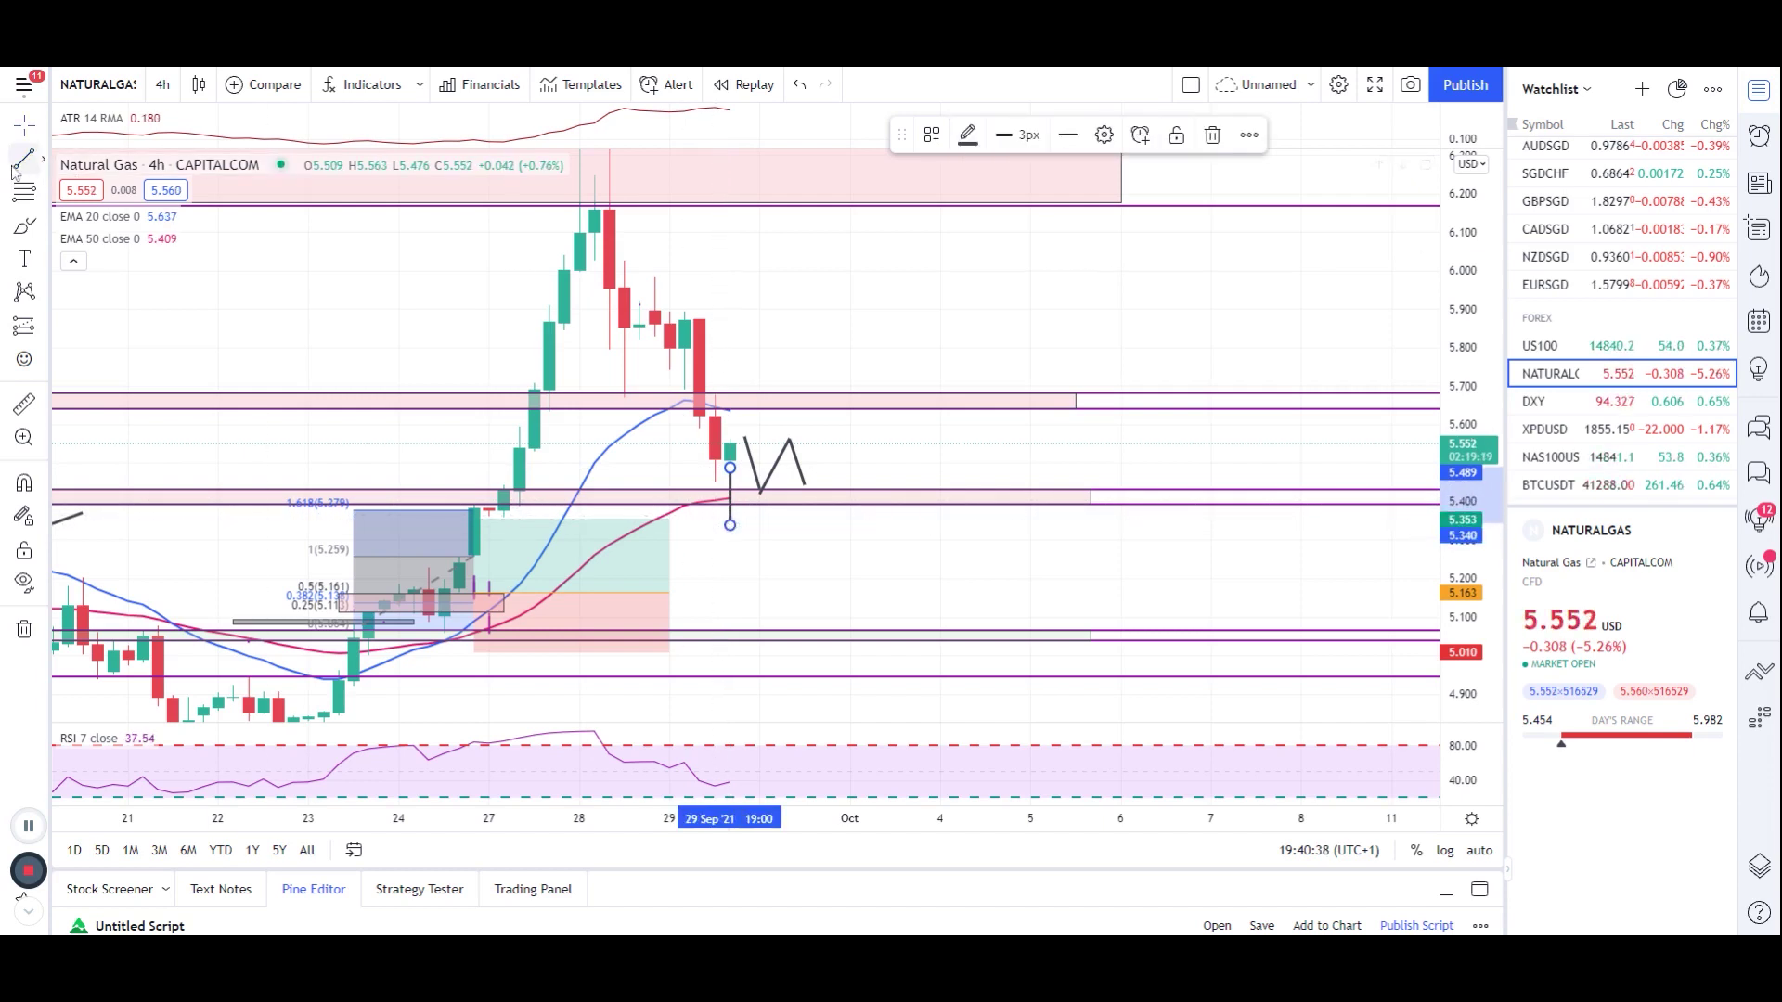
key("Escape")
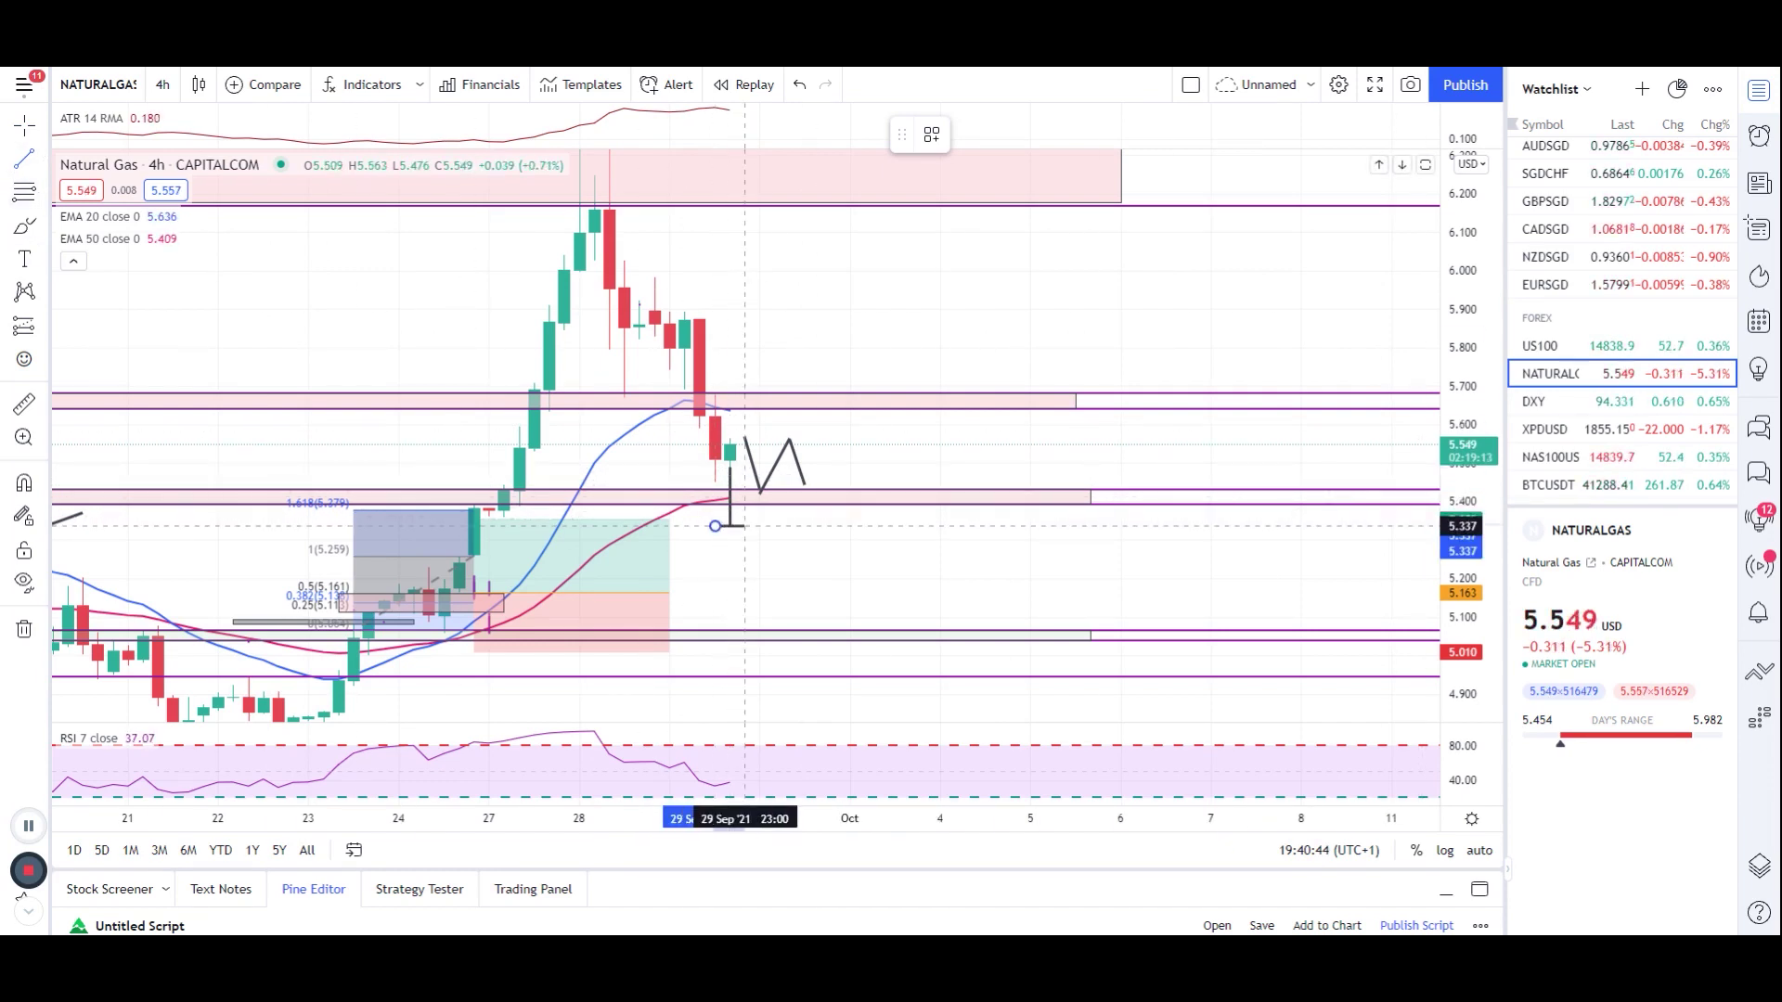
mouse_move(715, 526)
left_mouse_down()
mouse_move(213, 328)
mouse_move(777, 557)
mouse_move(714, 526)
mouse_move(745, 531)
mouse_move(759, 502)
left_mouse_up()
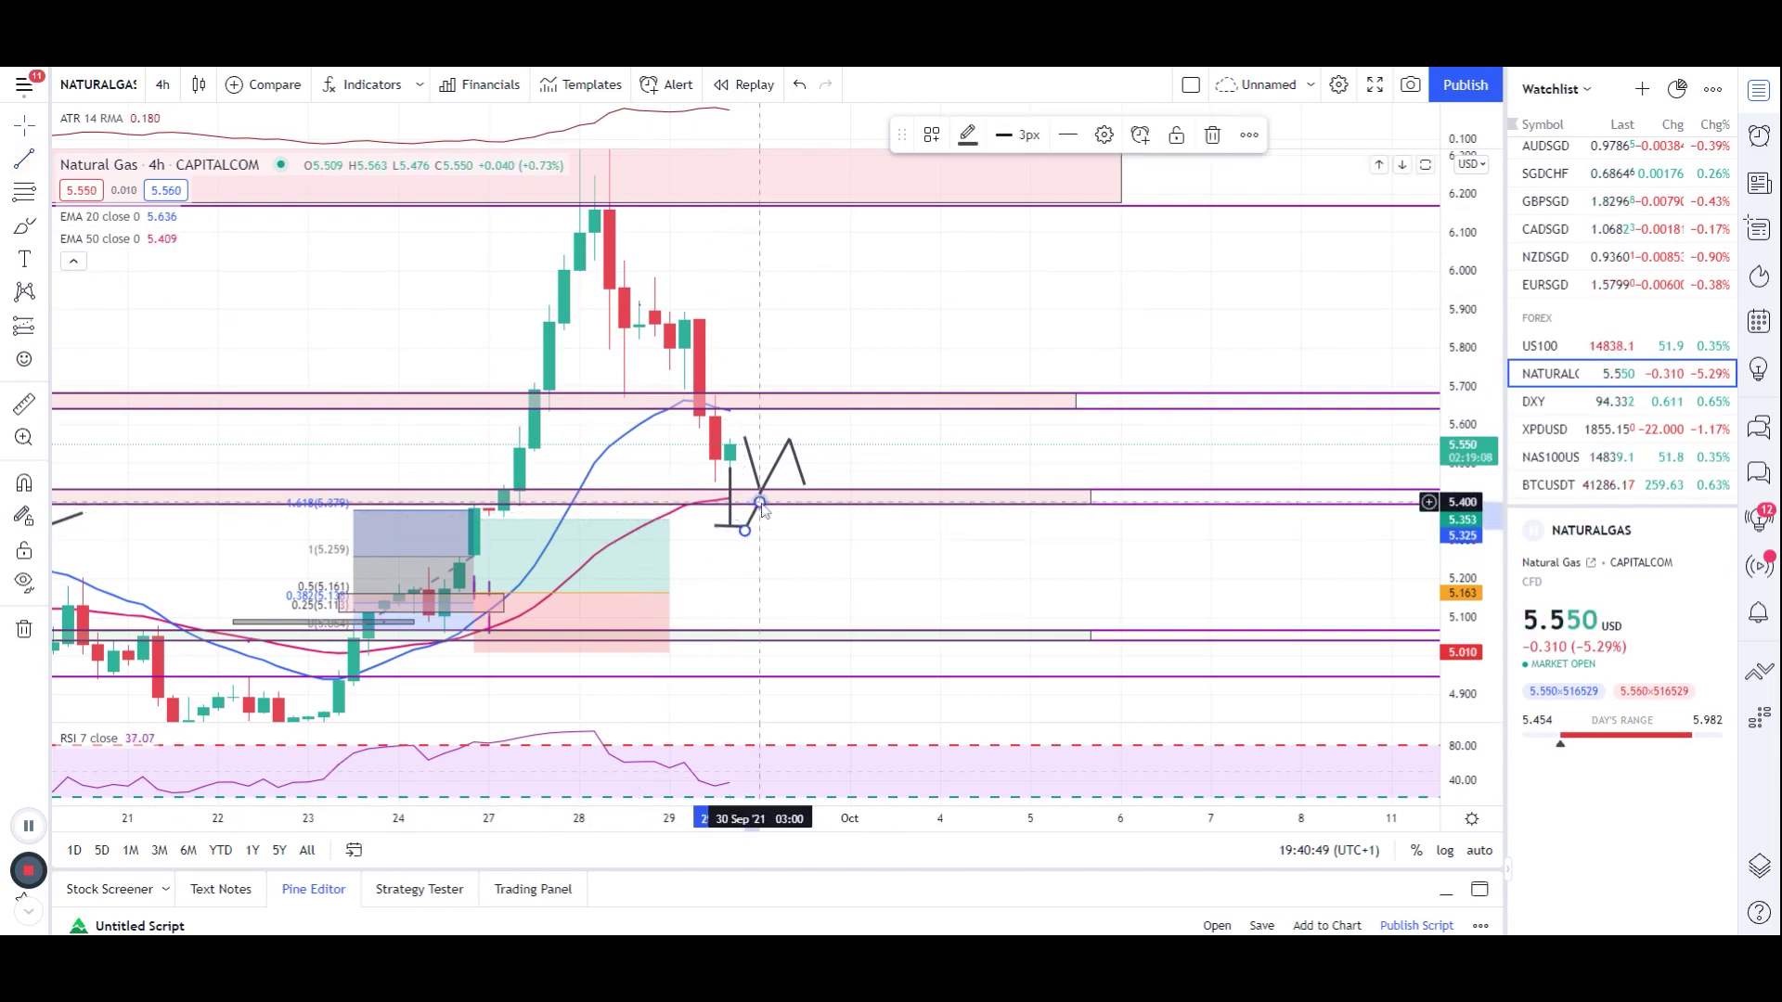
- Start another line under the support zone toward 5.065, then cancel it
left_click(32, 163)
left_click(759, 502)
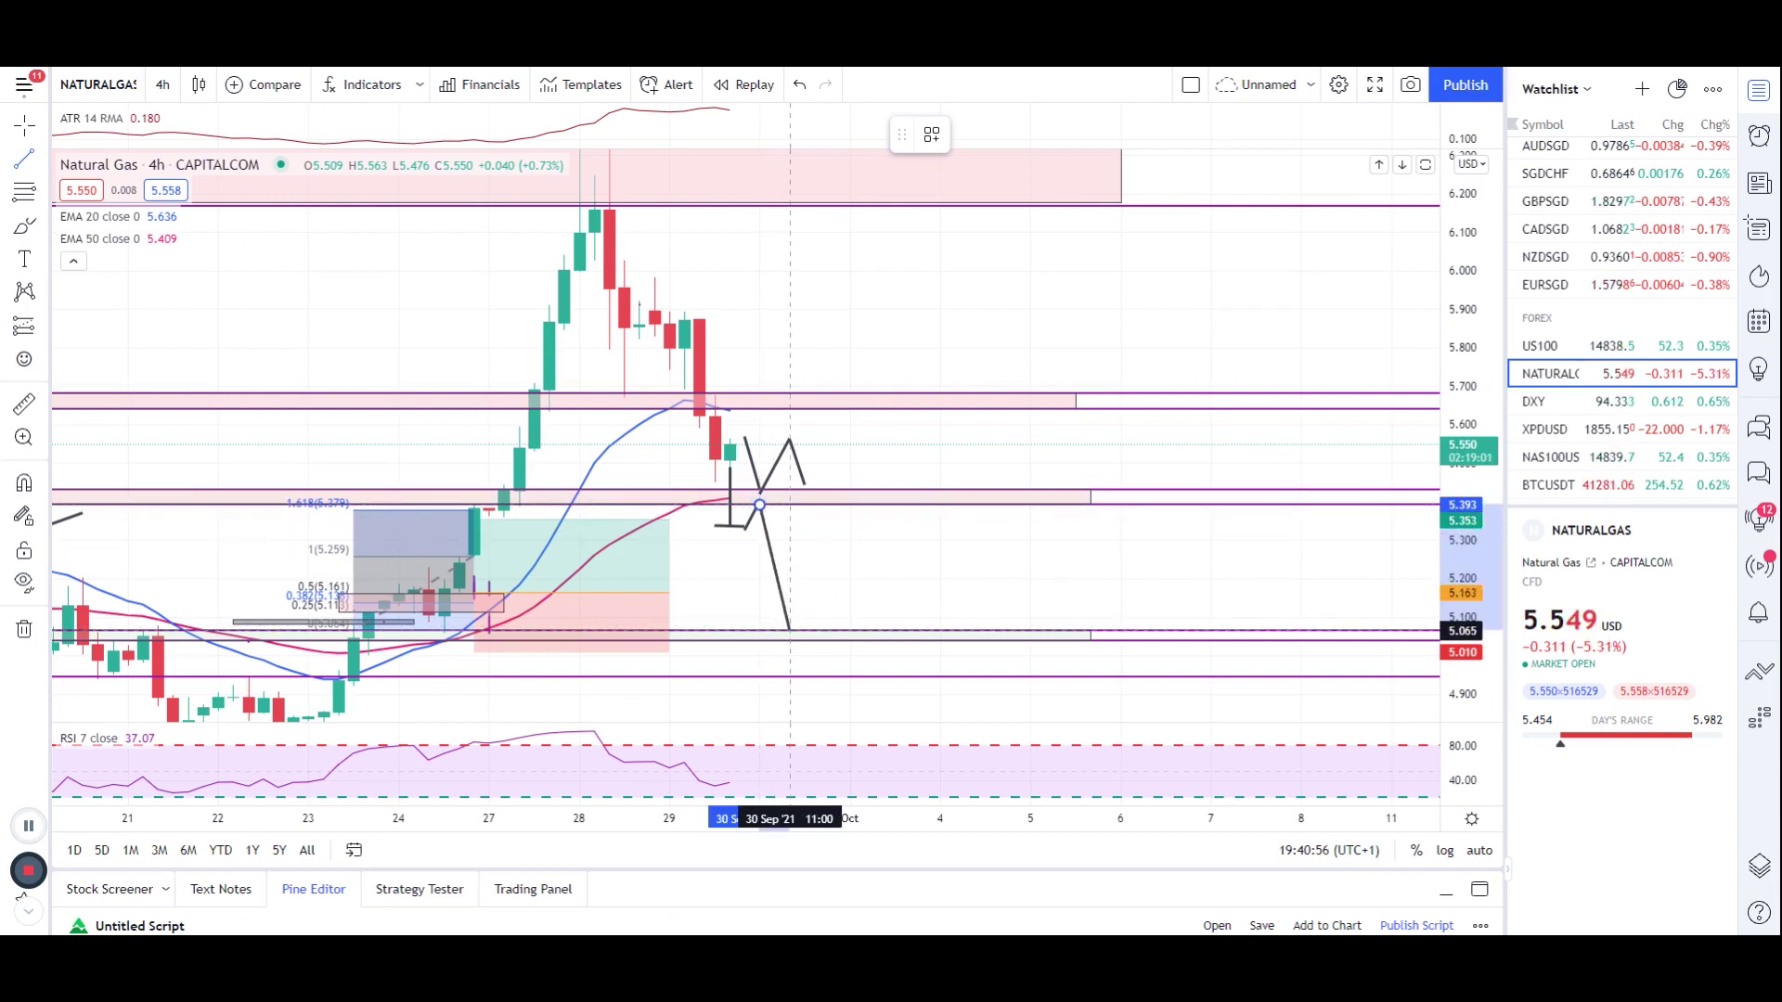
key("Escape")
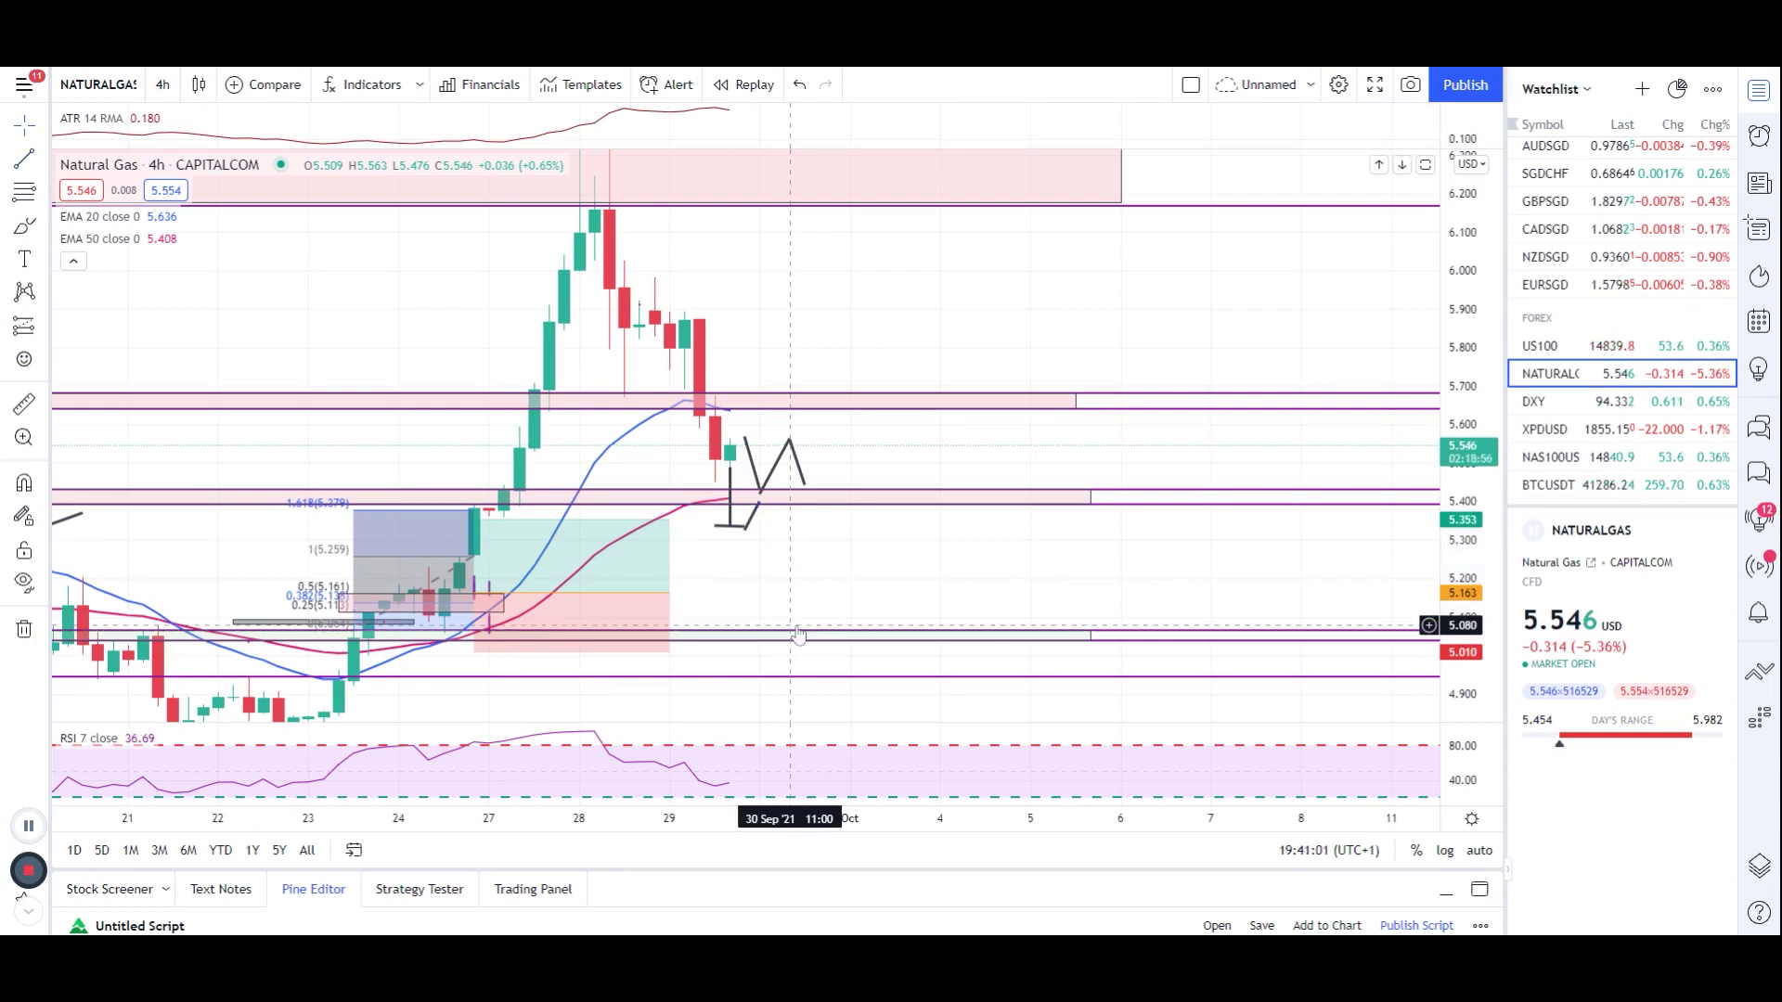